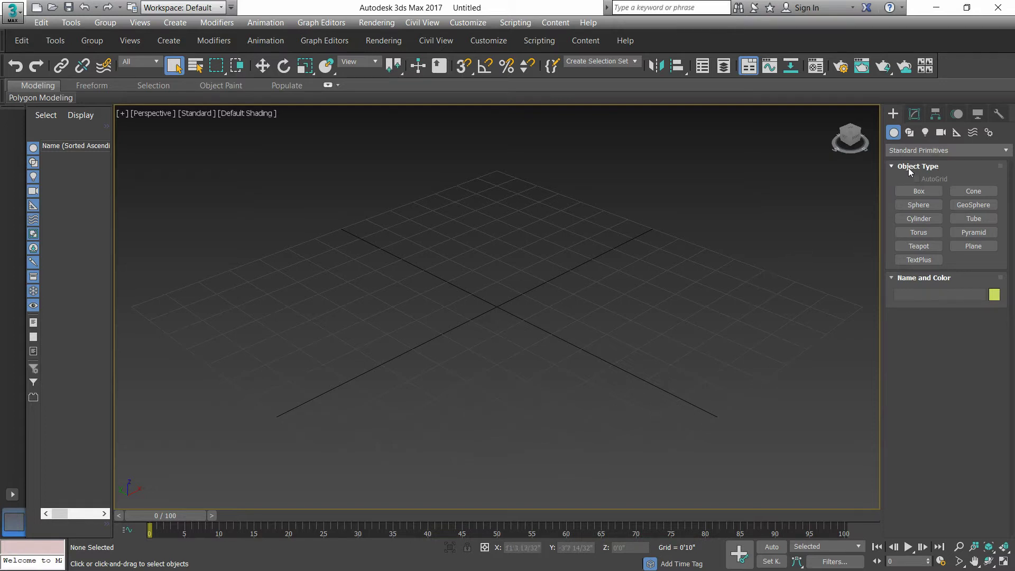
Create an AEC Extended Railing about 6'11" long and 5' tall.
left_click(916, 149)
left_click(934, 267)
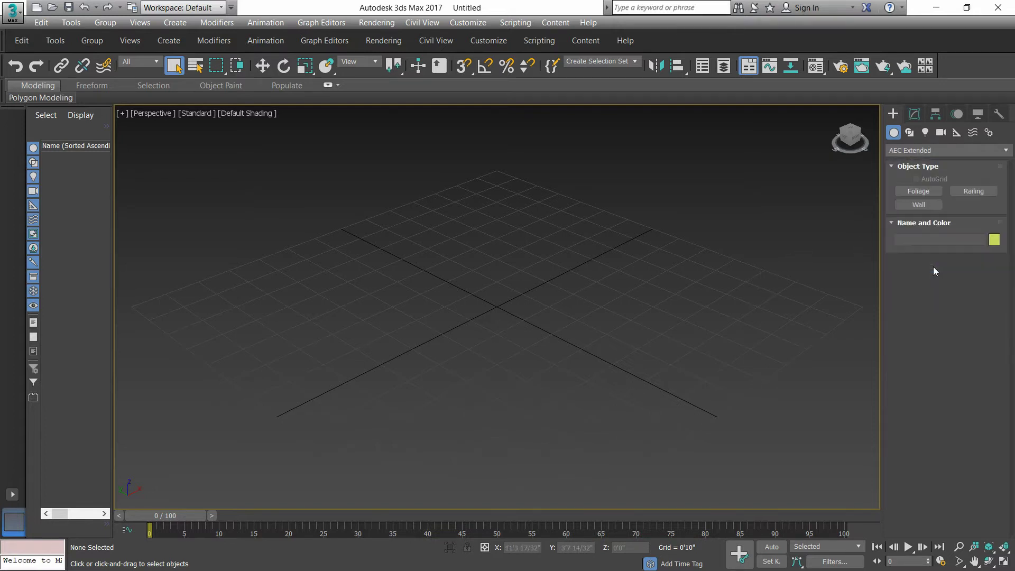
left_click(966, 191)
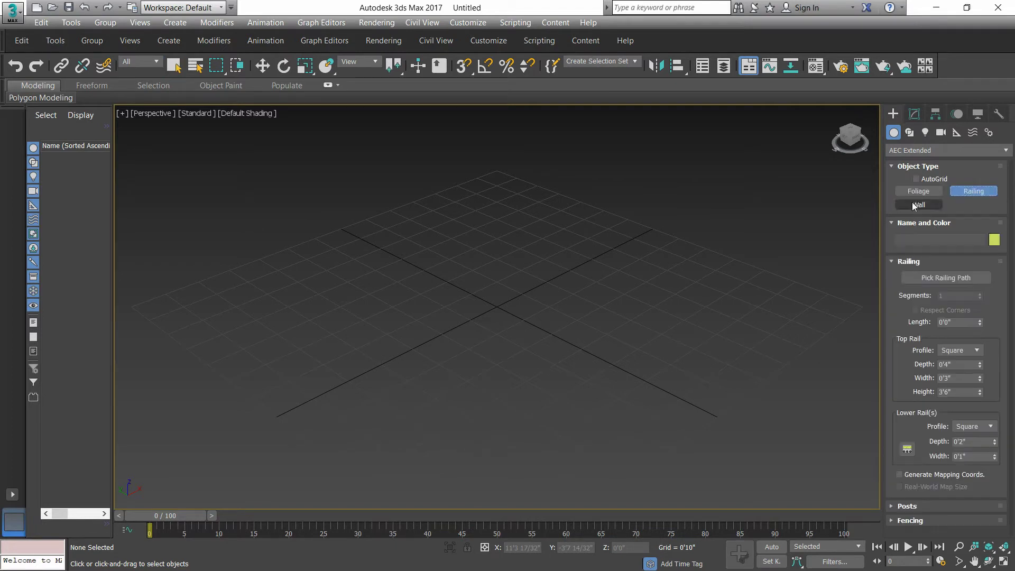
left_click_drag(568, 280, 323, 402)
left_click(304, 331)
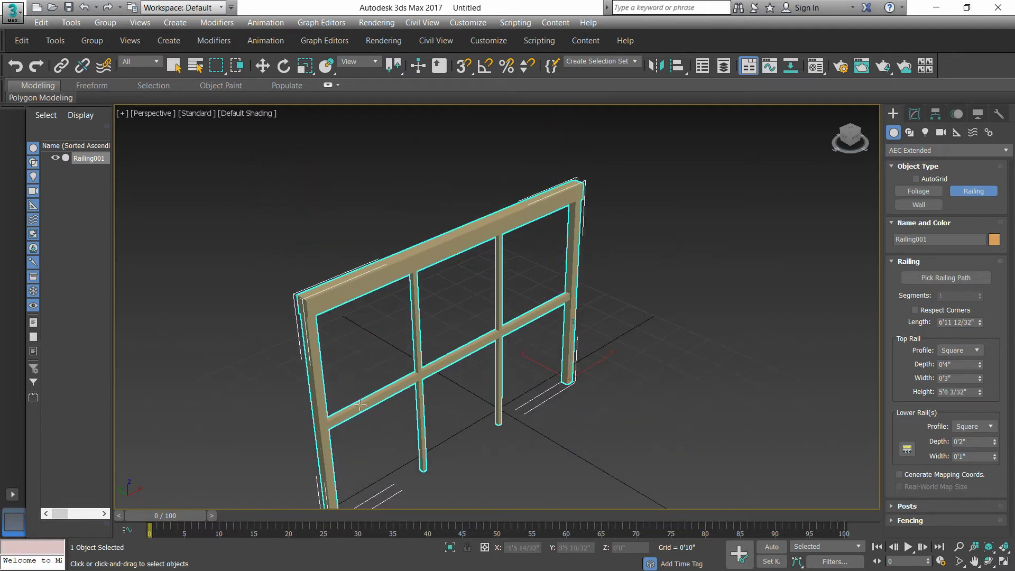
middle_click_drag(416, 351, 426, 288)
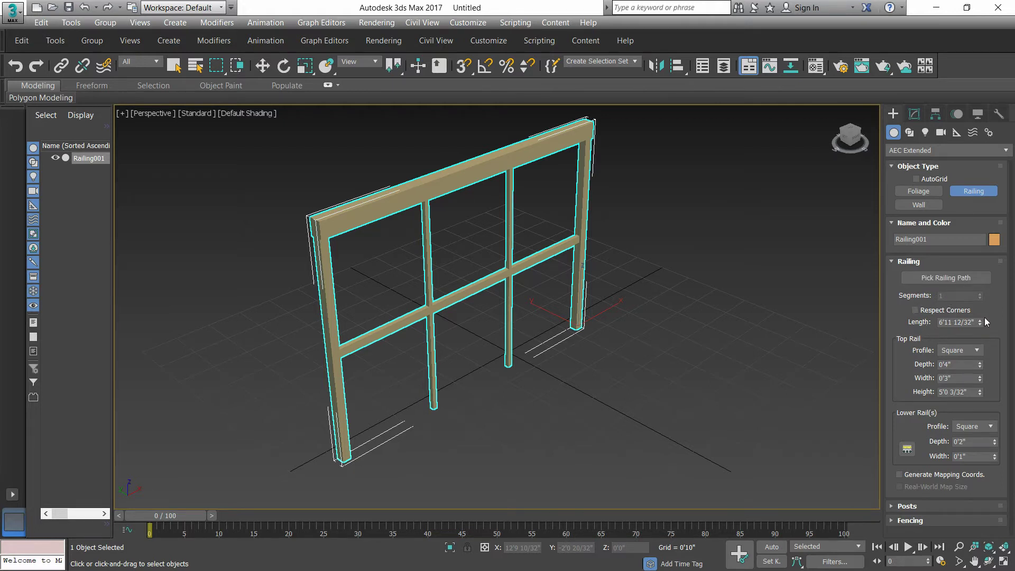
Lengthen the railing to about 7'4" and give it a round, thicker top rail.
mouse_move(980, 321)
left_mouse_down()
mouse_move(978, 291)
mouse_move(971, 321)
left_mouse_up()
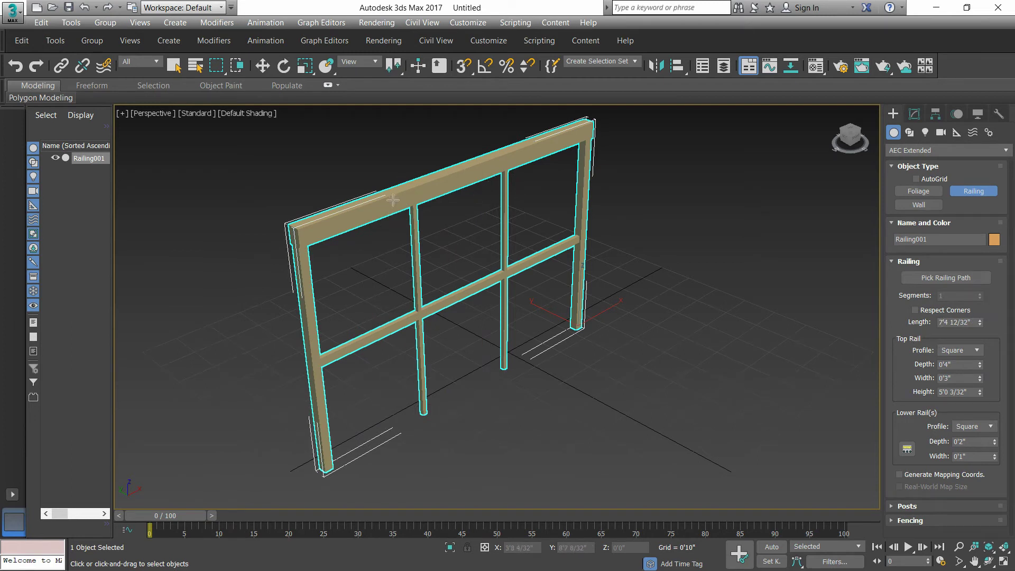
left_click(979, 351)
left_click(962, 373)
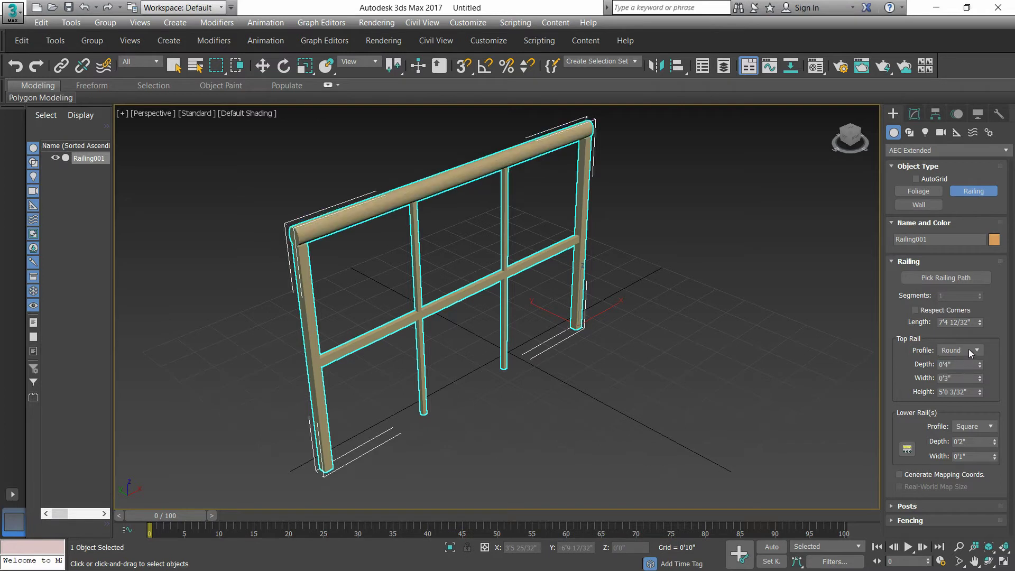
left_click(971, 351)
left_click(968, 375)
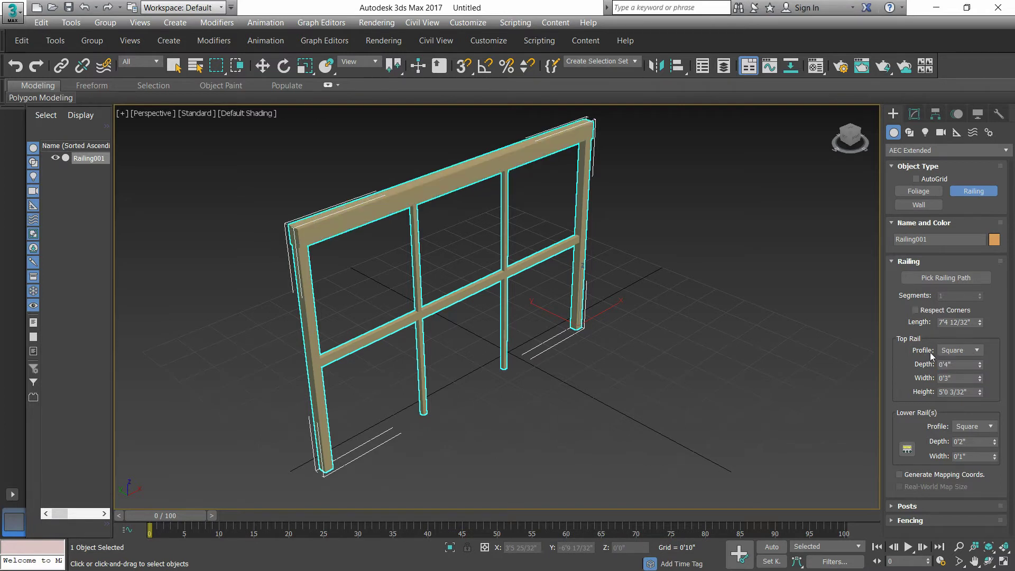
left_click(958, 350)
mouse_move(980, 366)
left_mouse_down()
mouse_move(974, 411)
mouse_move(975, 392)
left_mouse_up()
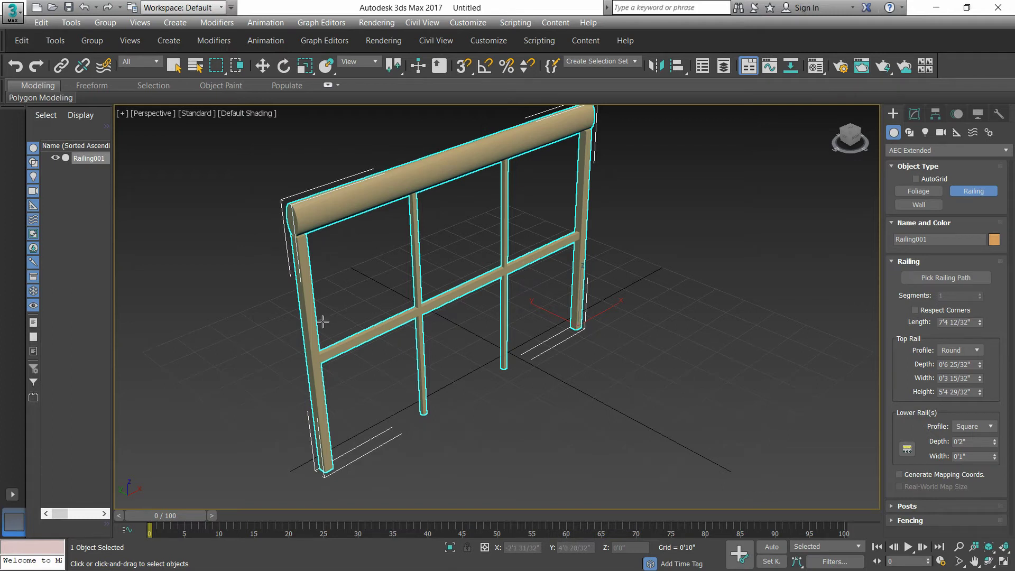
Make the lower rail round, about 8" deep and nearly 4" wide.
left_click(976, 424)
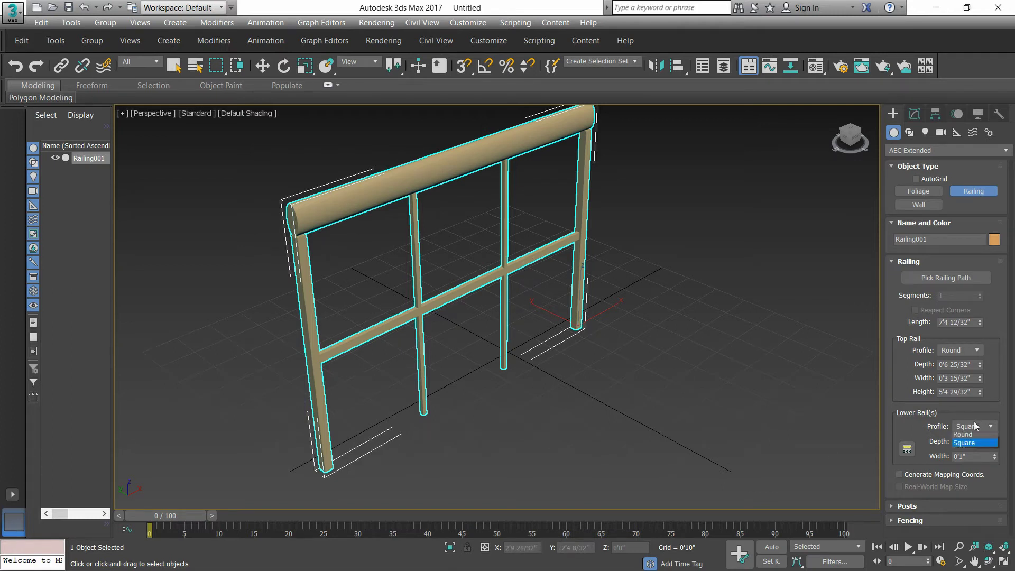
left_click(964, 434)
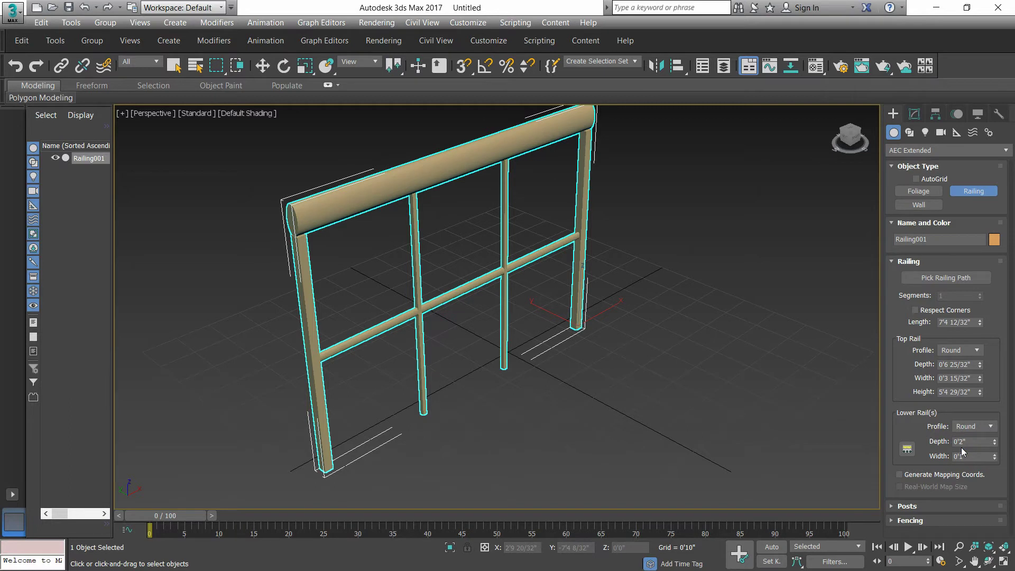
mouse_move(995, 441)
left_mouse_down()
mouse_move(981, 256)
mouse_move(981, 270)
left_mouse_up()
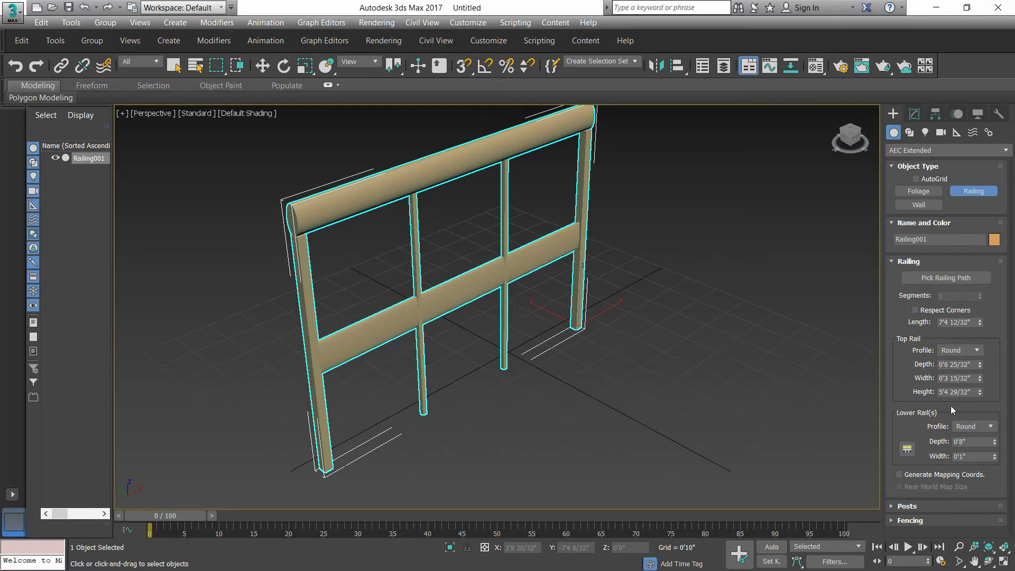
left_click_drag(995, 456, 984, 357)
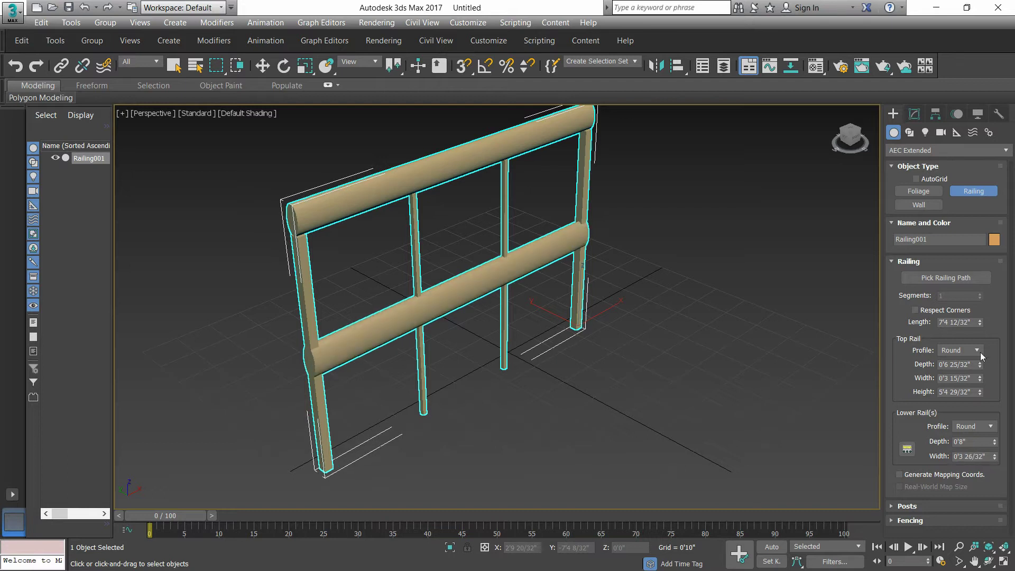
left_click(889, 507)
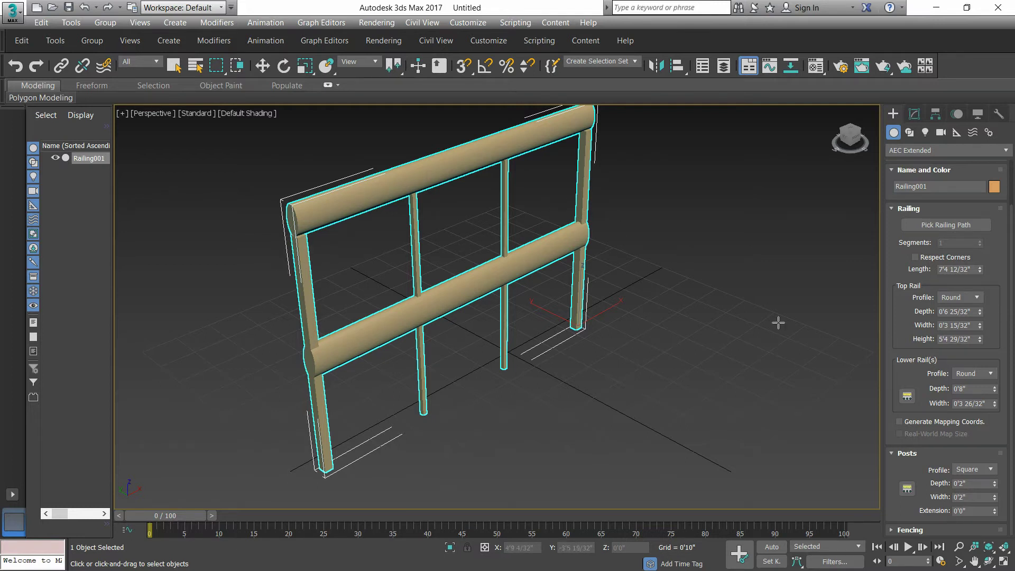
Make the posts round, roughly 7" deep and 6" wide, extending above the top rail.
left_click(983, 468)
left_click(976, 488)
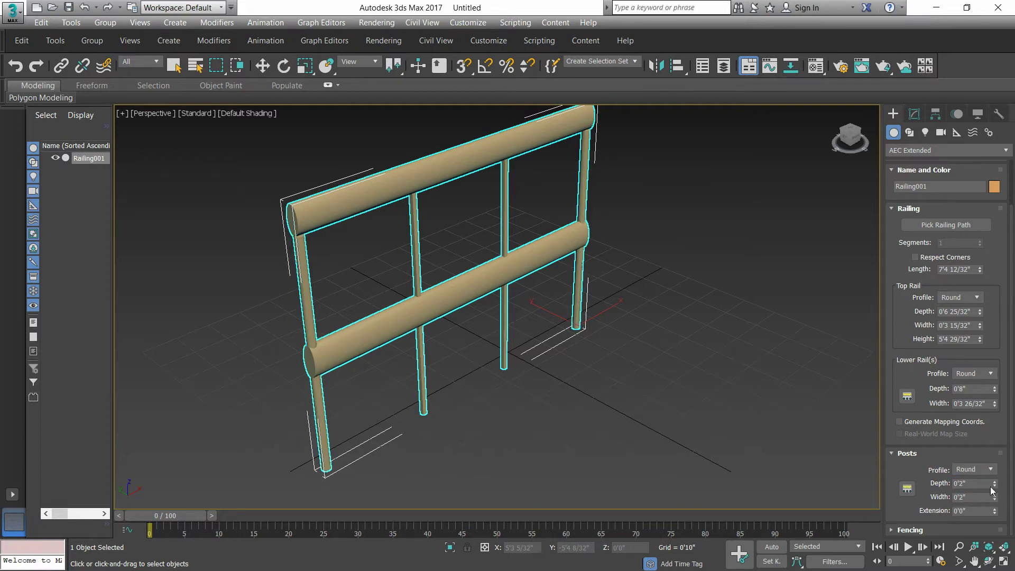
mouse_move(994, 487)
left_mouse_down()
mouse_move(993, 476)
mouse_move(995, 492)
mouse_move(832, 419)
left_mouse_up()
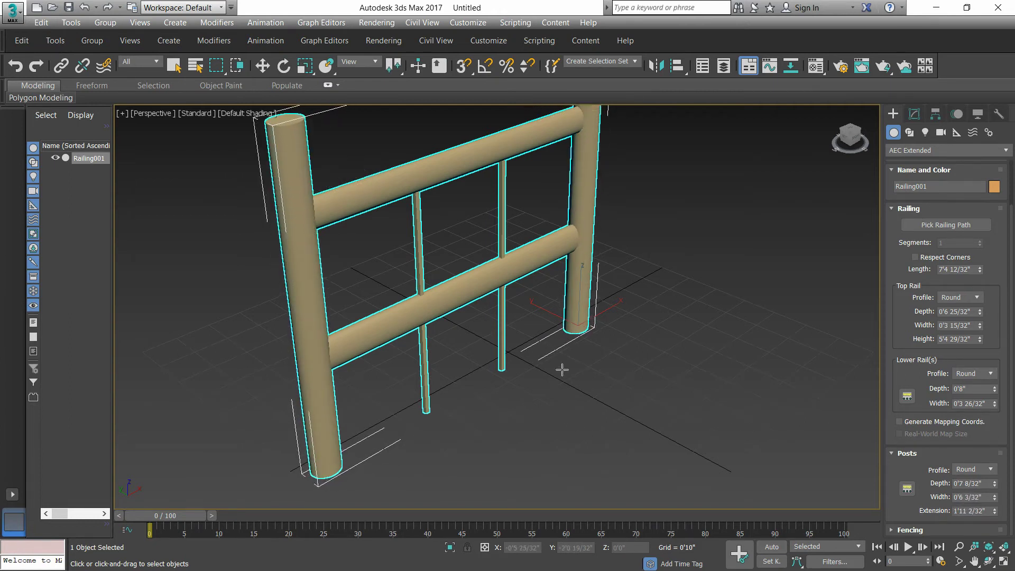
scroll(510, 209, "down", 2)
scroll(526, 281, "down", 4)
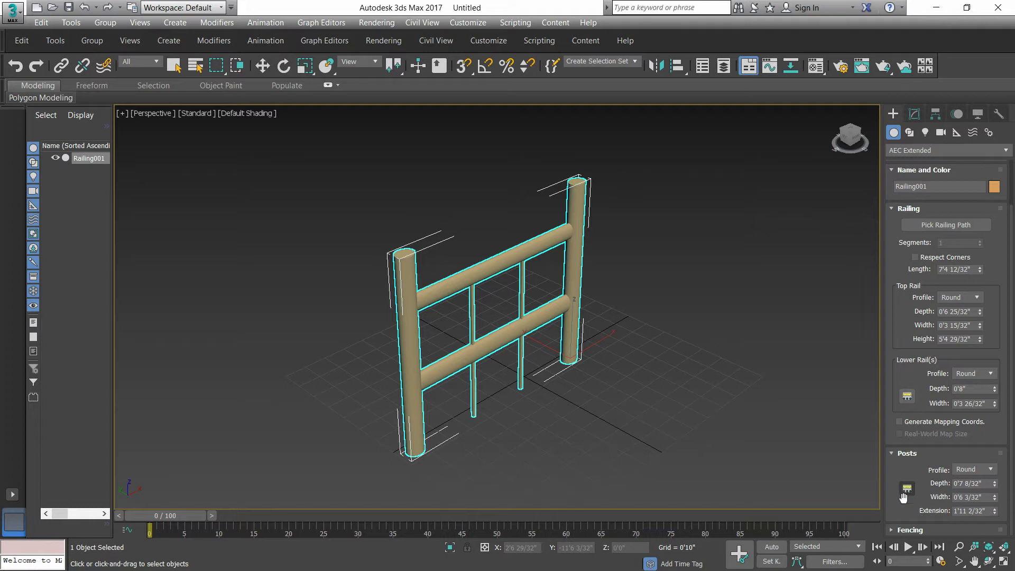
left_click(894, 529)
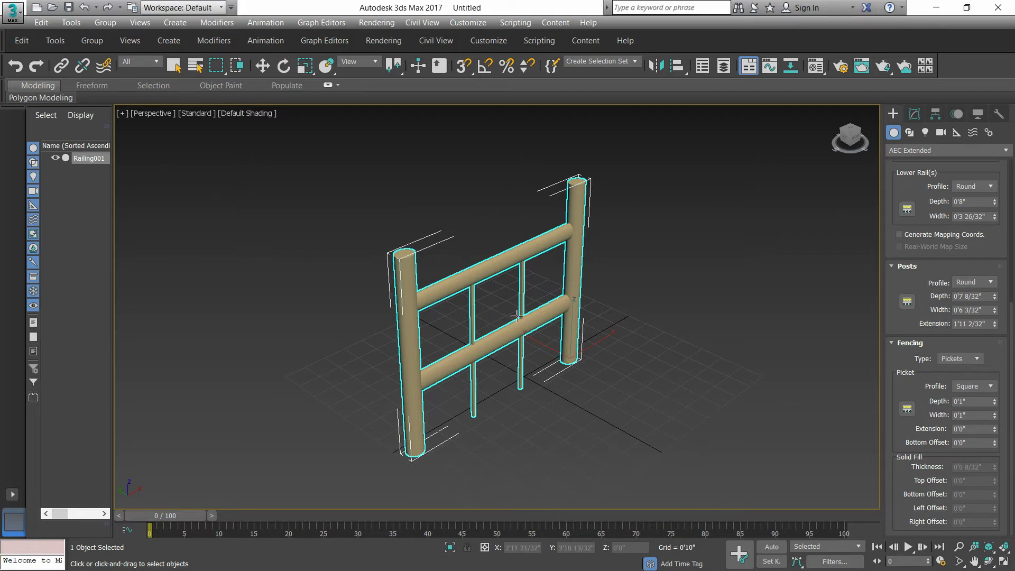
Try Solid Fill fencing, then set the fencing type back to Pickets.
left_click(970, 363)
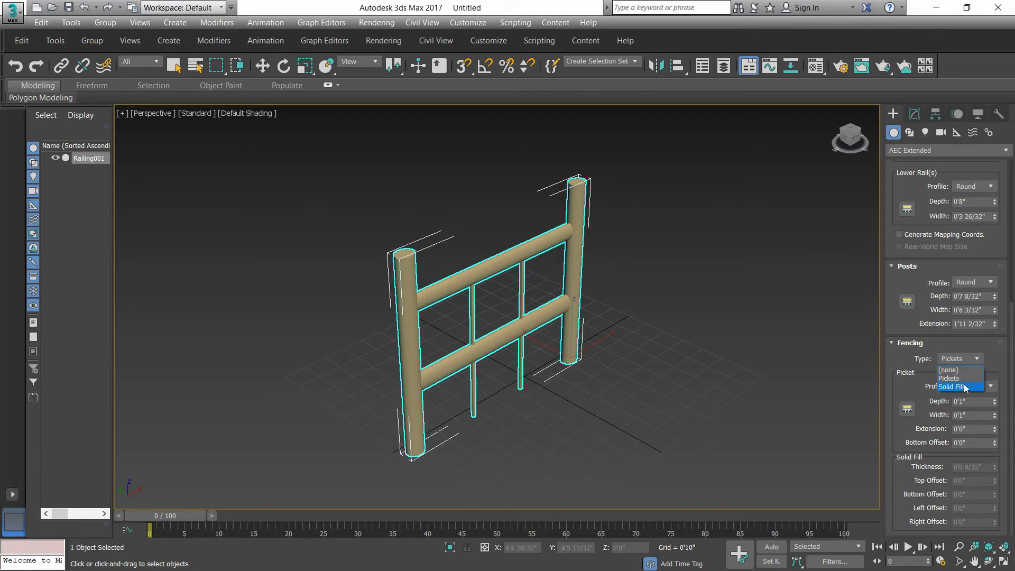
left_click(963, 387)
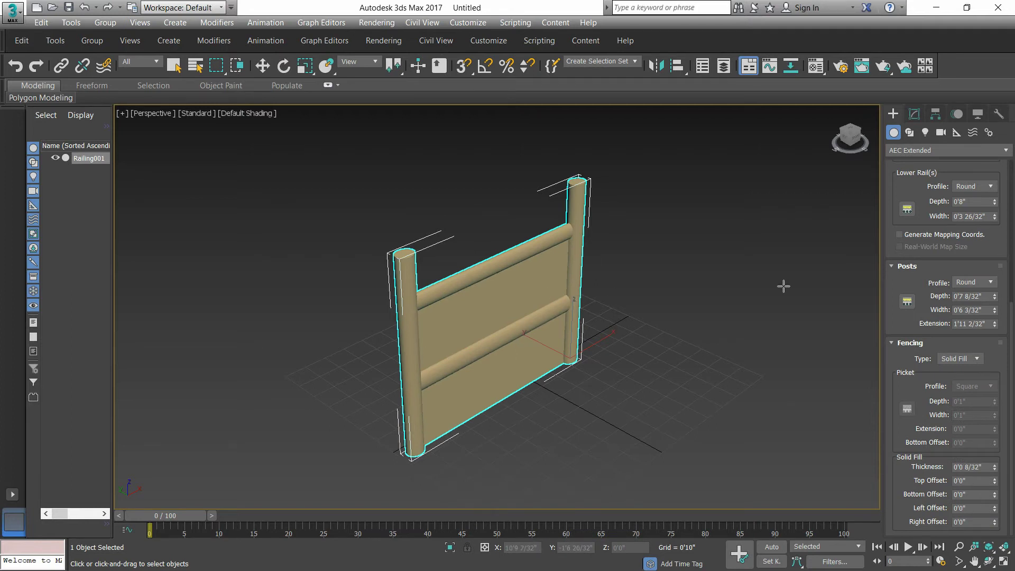
left_click(972, 359)
left_click(960, 379)
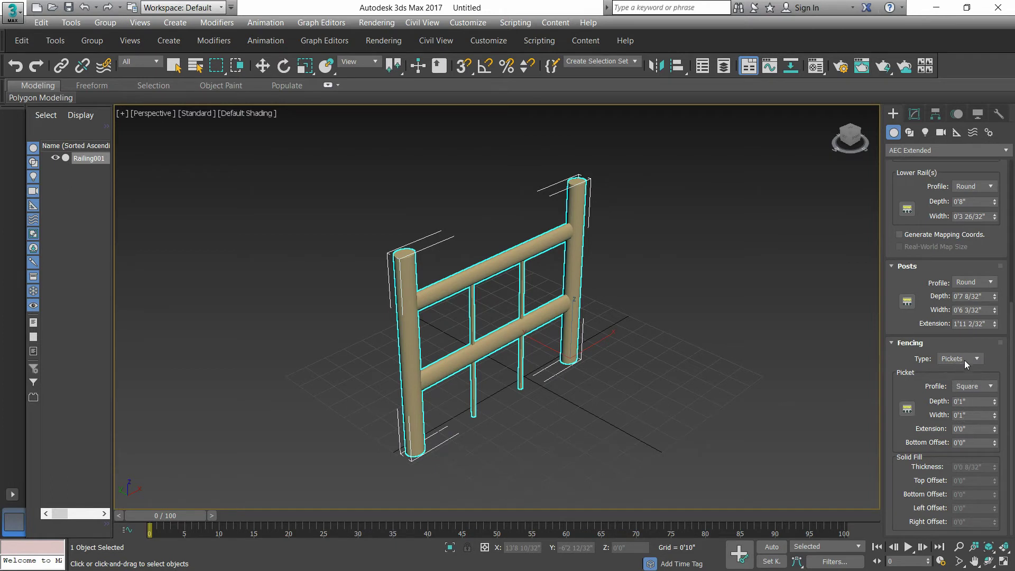
left_click(965, 360)
left_click(960, 389)
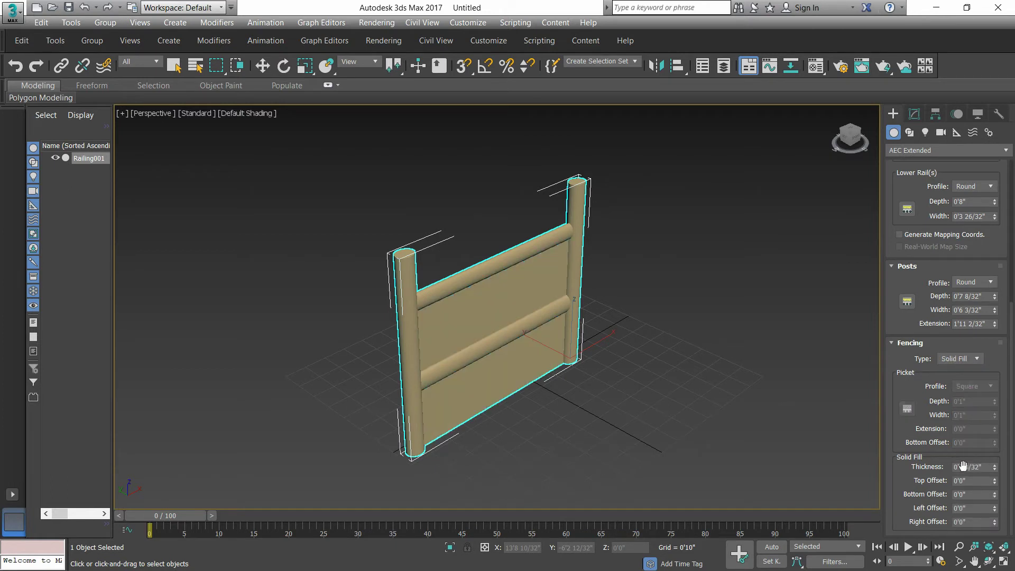
left_click(963, 360)
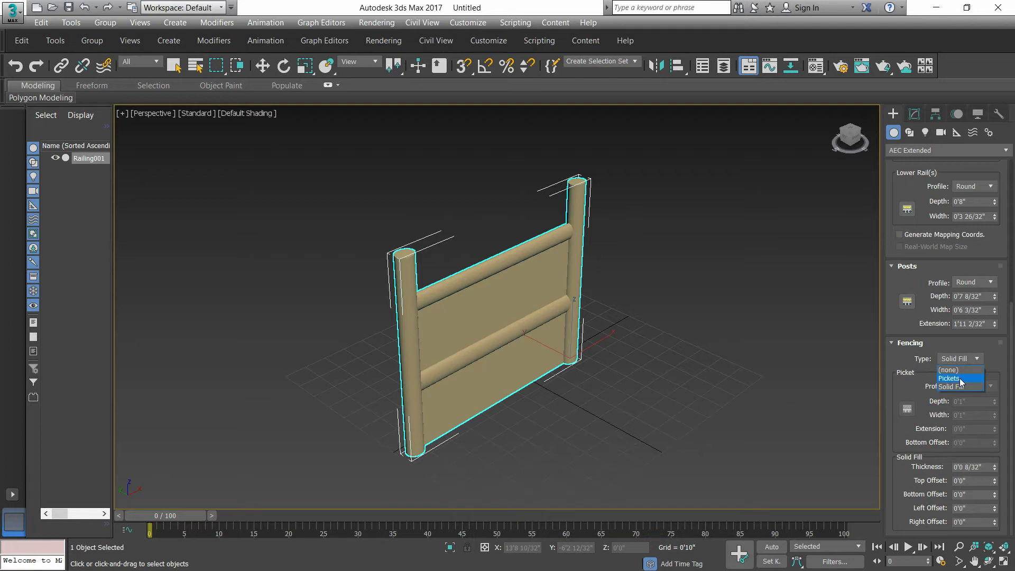
left_click(960, 378)
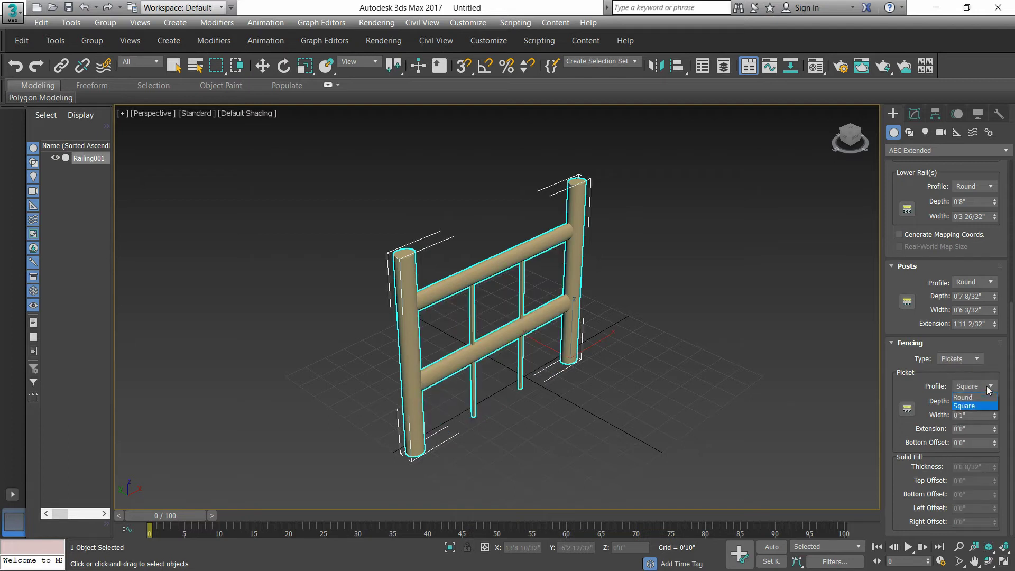
Make the pickets round, about 4" wide, with a 0'4 17/32" bottom offset.
left_click(975, 398)
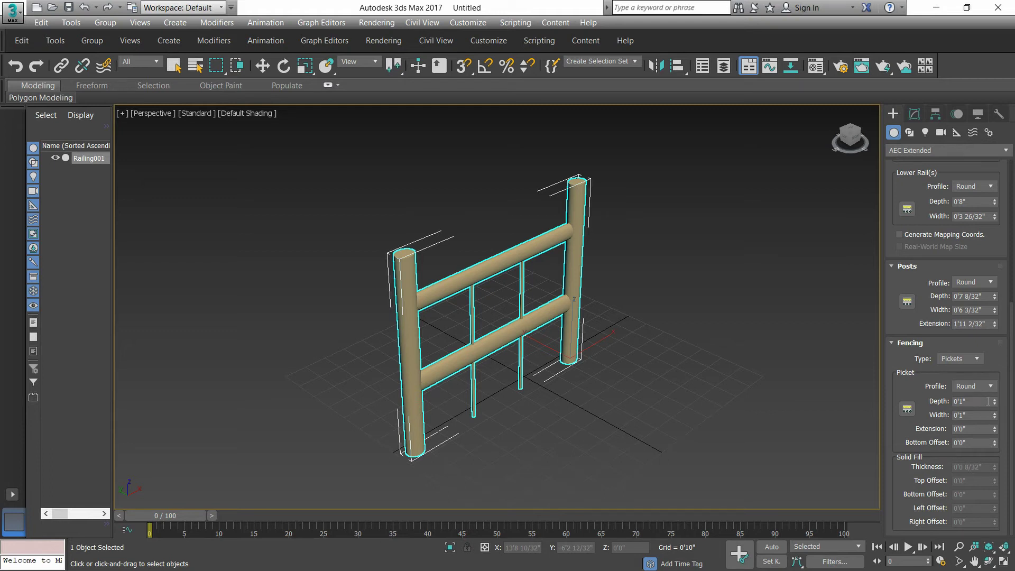
left_click_drag(993, 405, 994, 412)
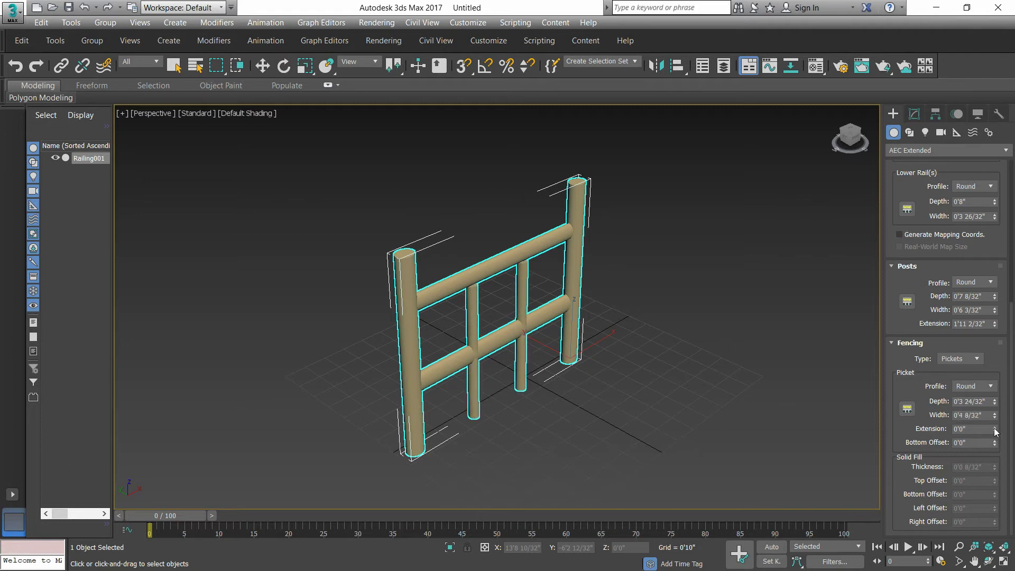
left_click_drag(995, 430, 847, 553)
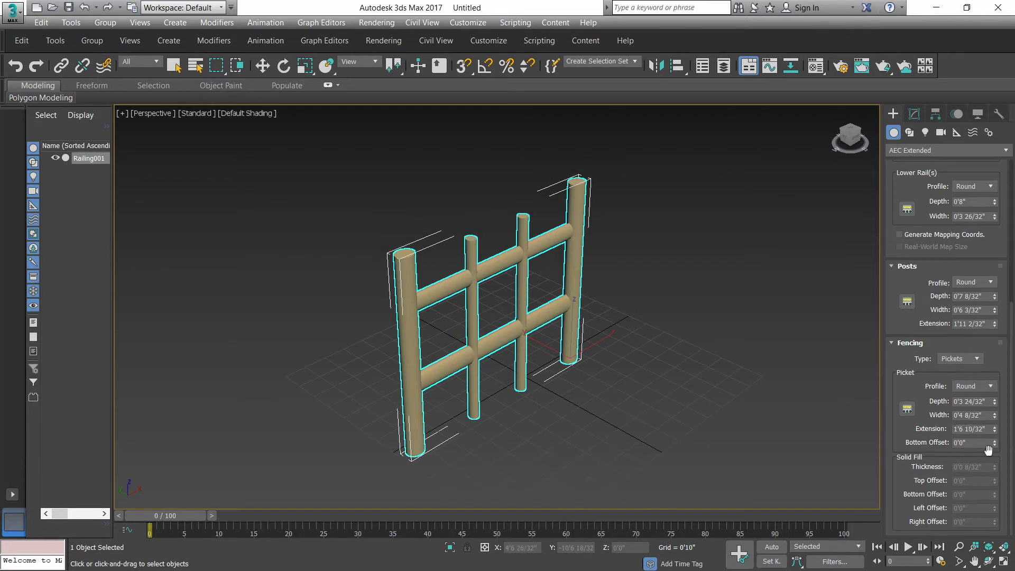
mouse_move(995, 446)
left_mouse_down()
mouse_move(955, 39)
mouse_move(979, 82)
mouse_move(995, 438)
left_mouse_up()
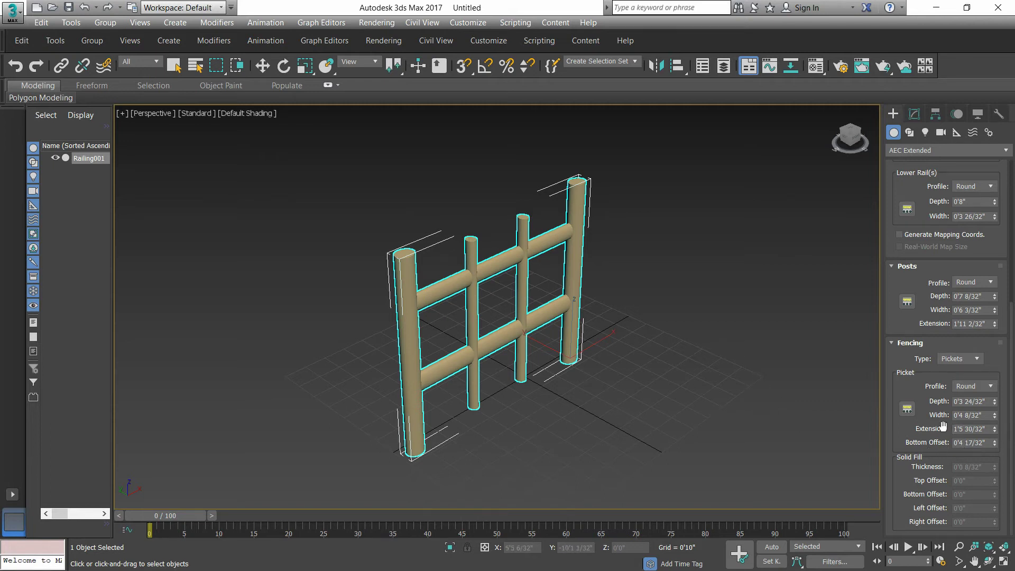
left_click(975, 359)
left_click(962, 387)
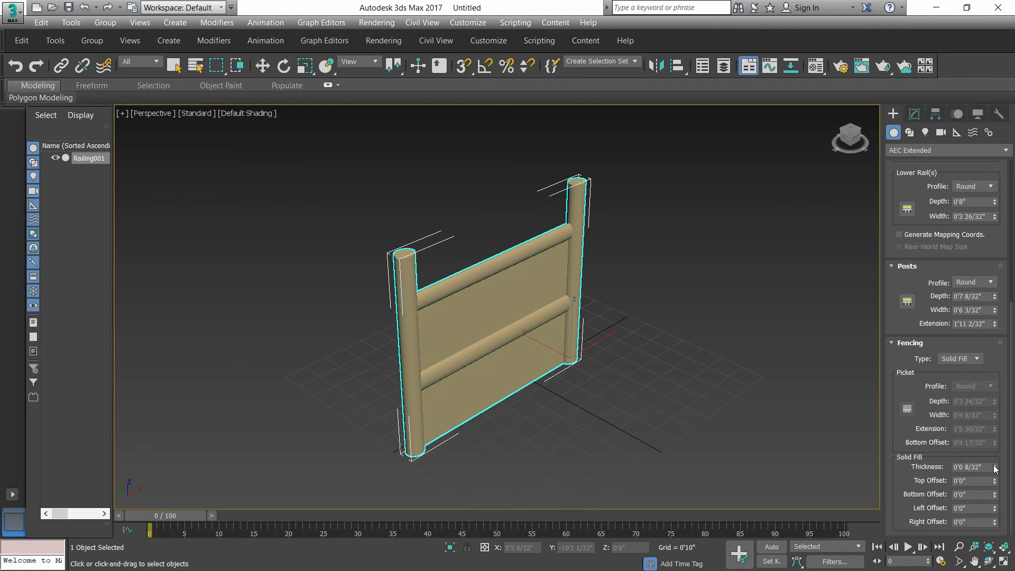
left_click_drag(996, 469, 997, 476)
left_click_drag(993, 486, 988, 507)
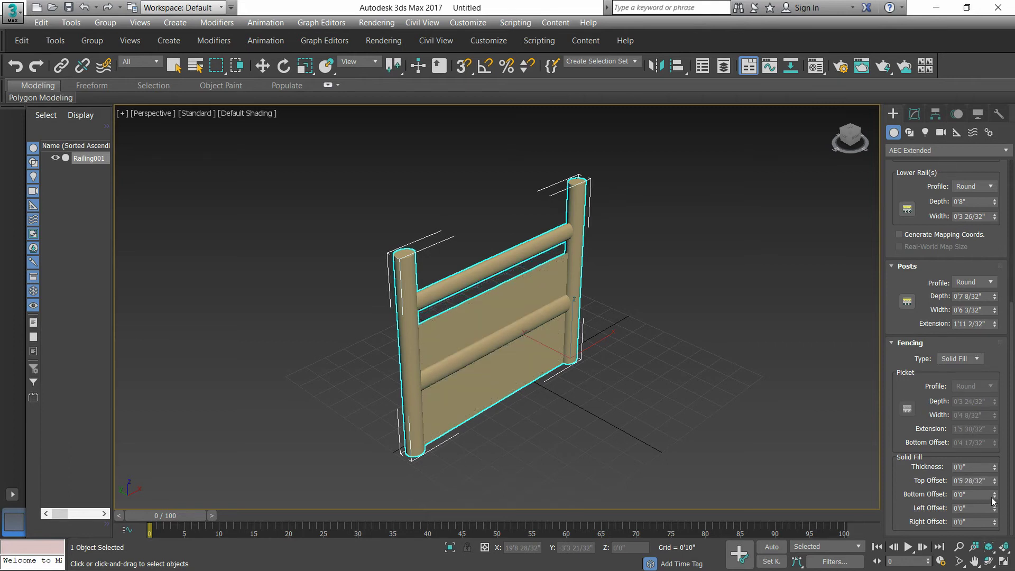
mouse_move(996, 497)
left_mouse_down()
mouse_move(969, 531)
mouse_move(818, 566)
left_mouse_up()
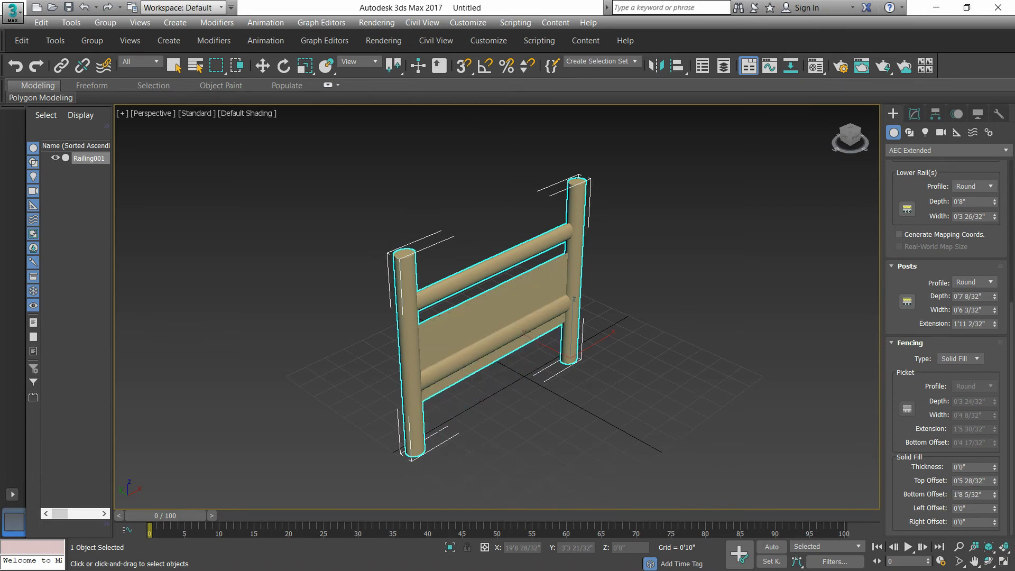
left_click_drag(995, 511, 995, 476)
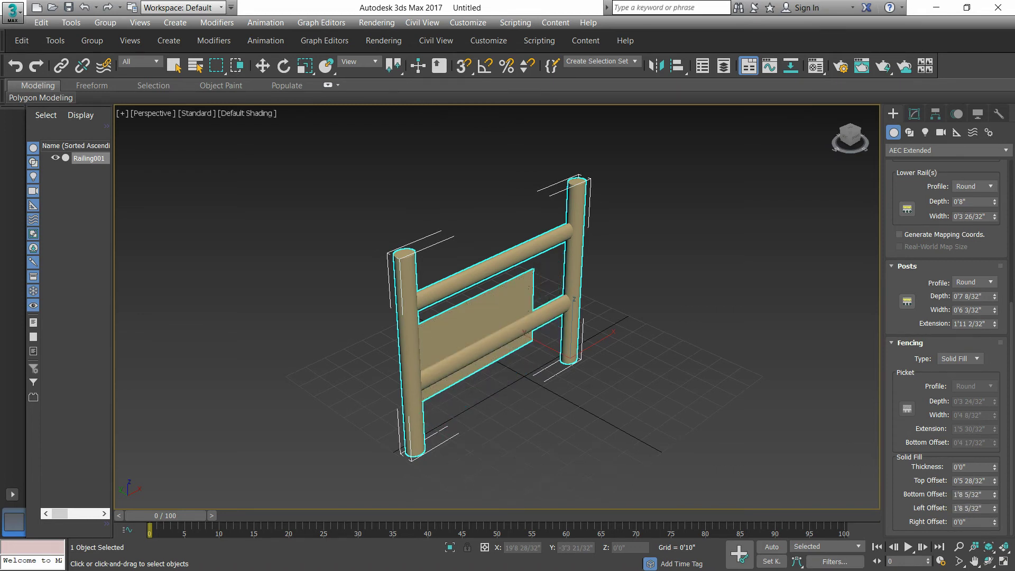
left_click_drag(995, 526, 995, 503)
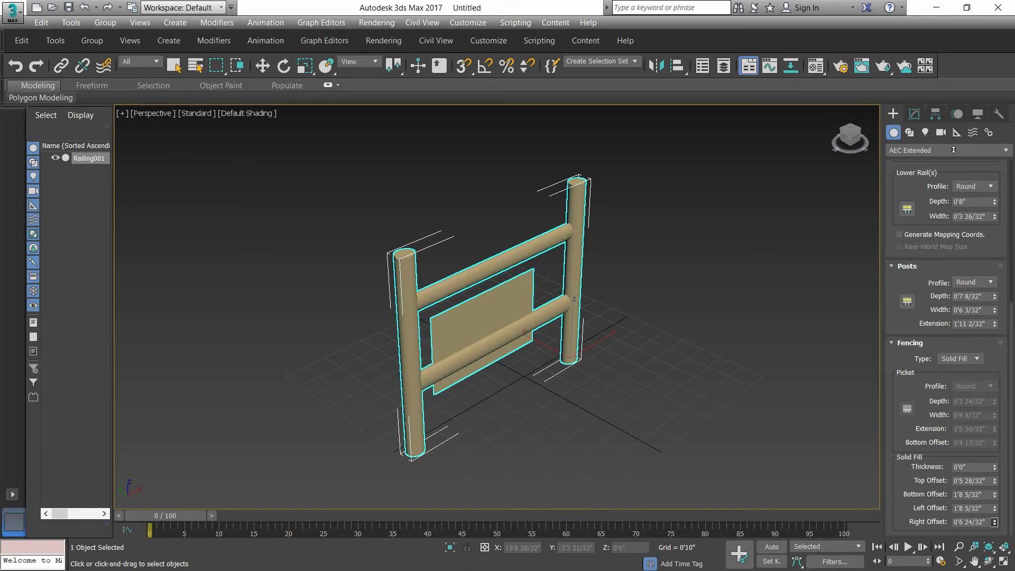
left_click(972, 359)
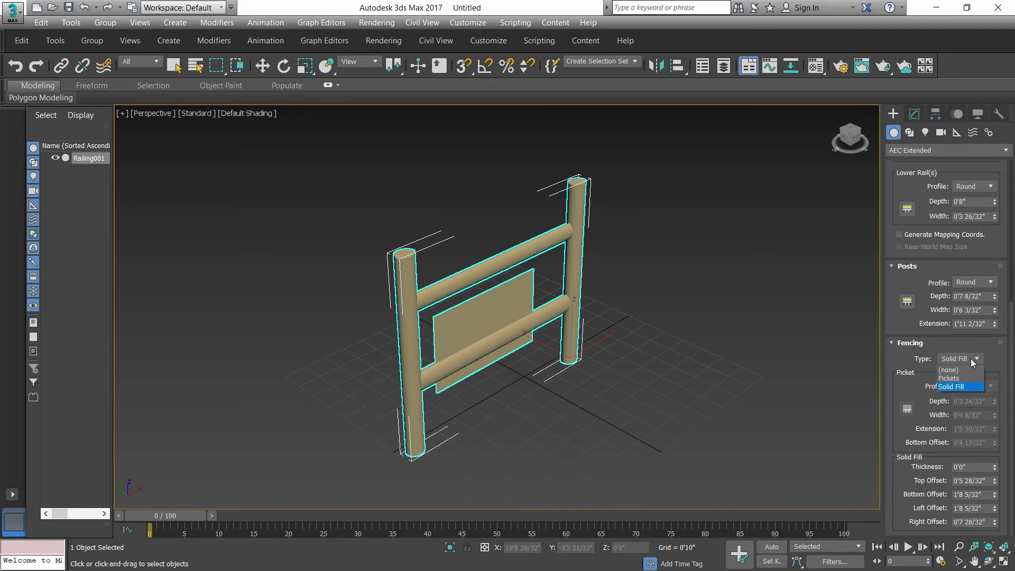
left_click(960, 378)
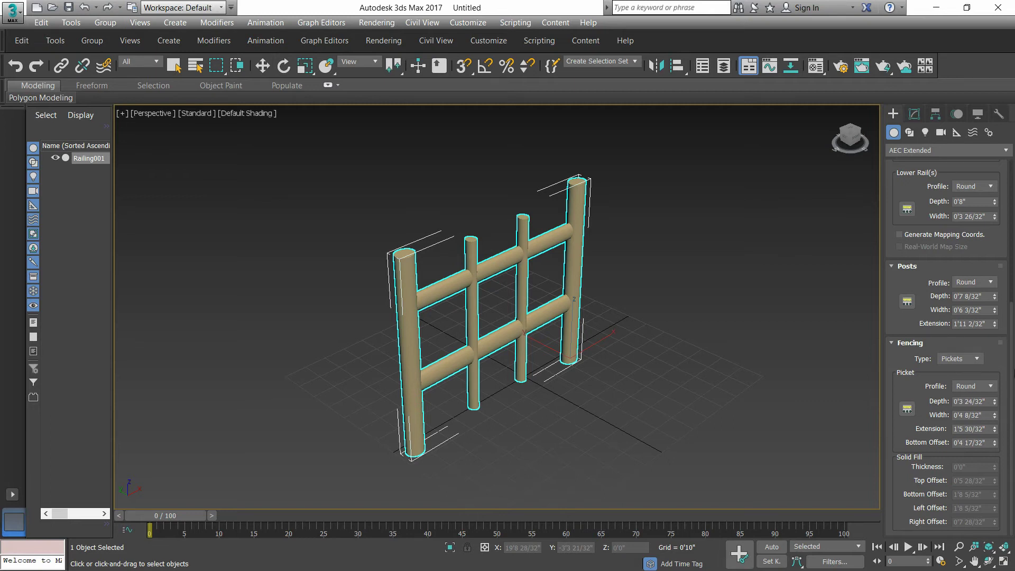
Bring up the Lower Rail Spacing settings for Railing001.
mouse_move(1013, 317)
left_mouse_down()
mouse_move(1014, 236)
mouse_move(1014, 406)
left_mouse_up()
scroll(1012, 325, "up", 2)
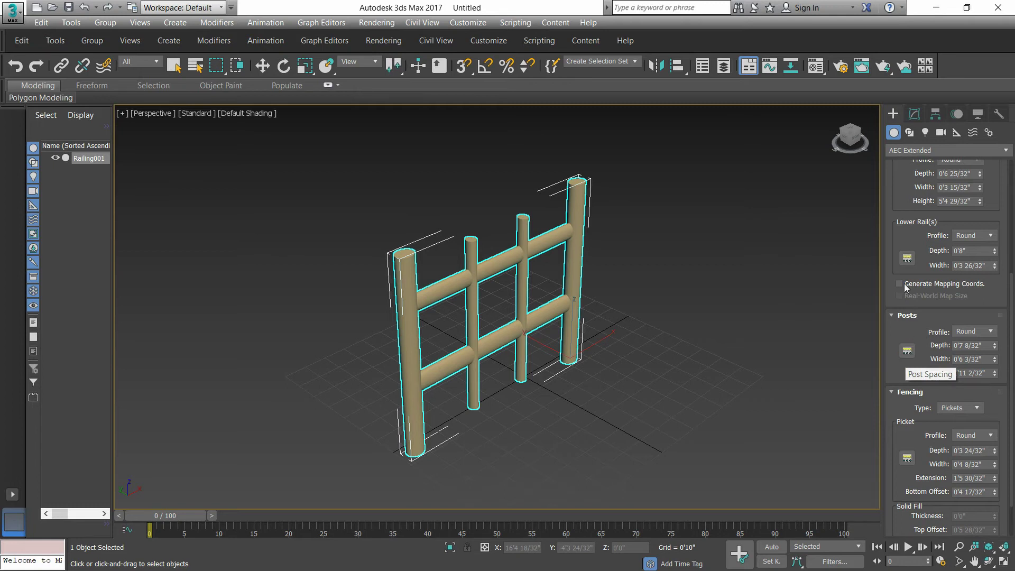
left_click(907, 259)
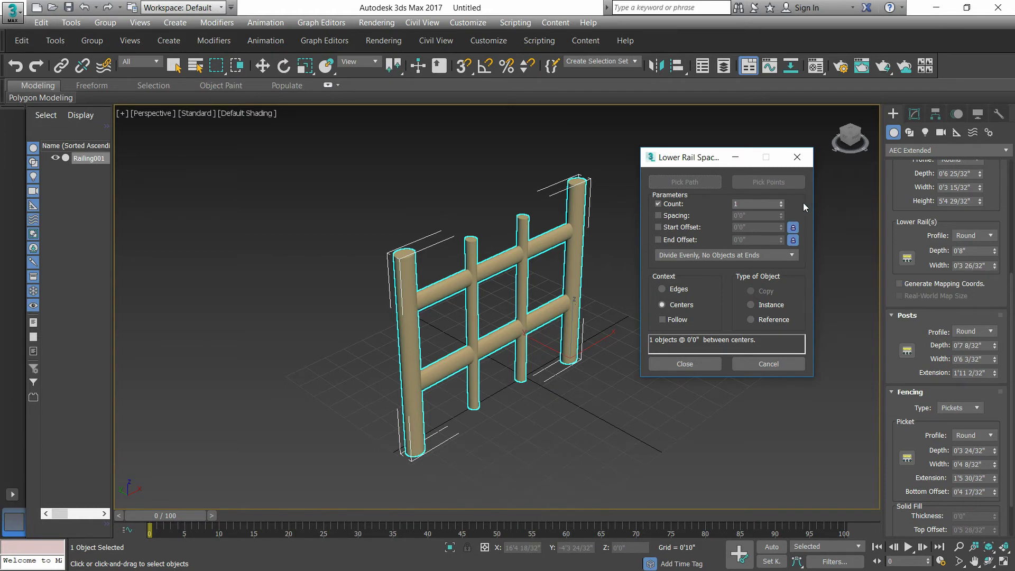
Set four lower rails spaced by Centers, about 11 19/32" apart.
left_click(782, 202)
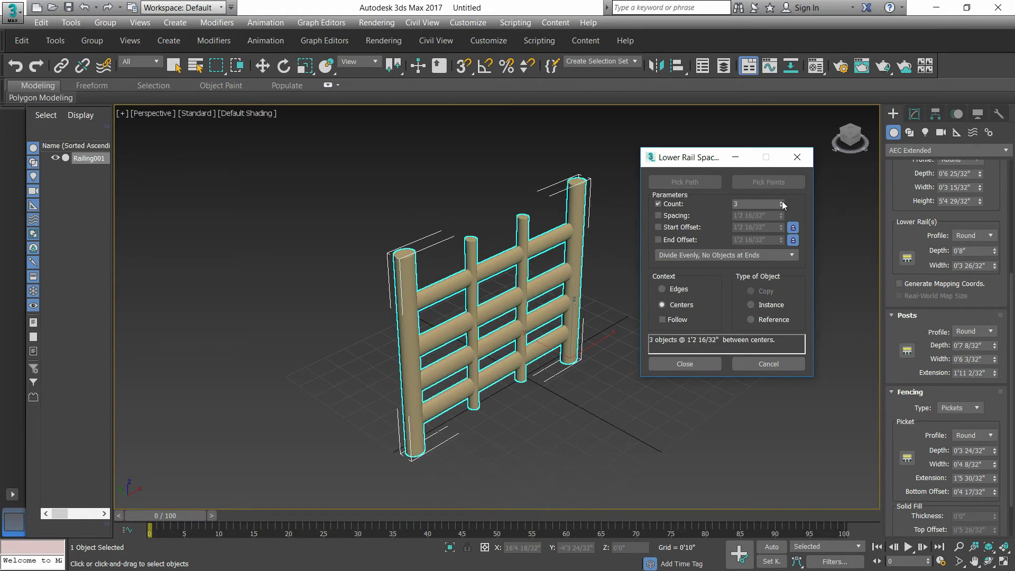
left_click(782, 202)
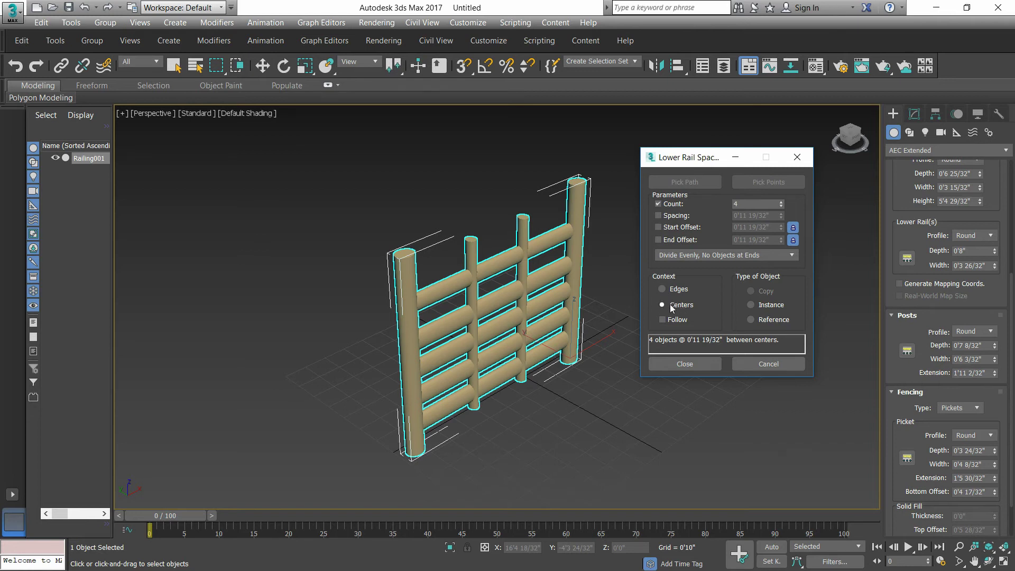
left_click(663, 289)
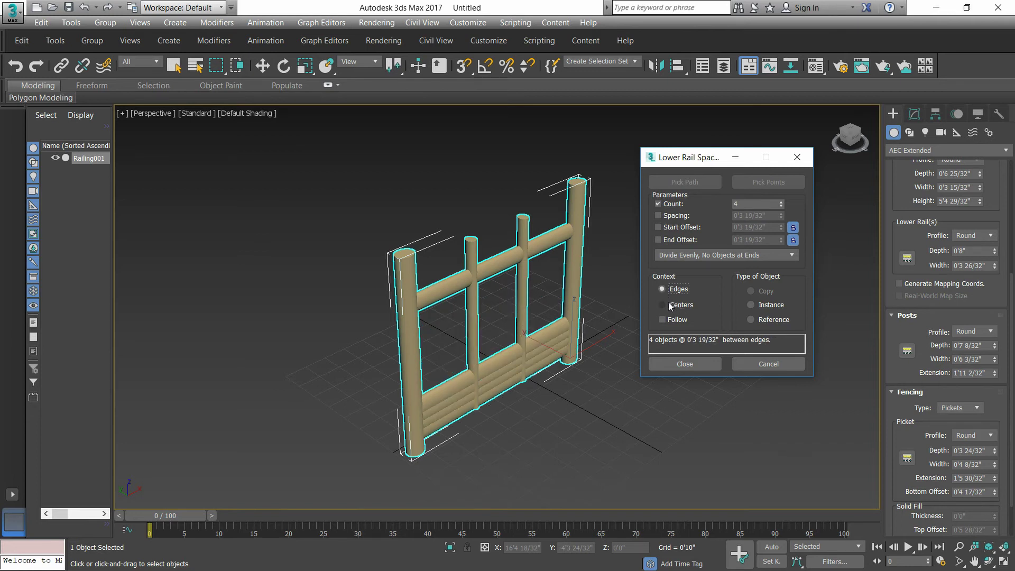
left_click(667, 305)
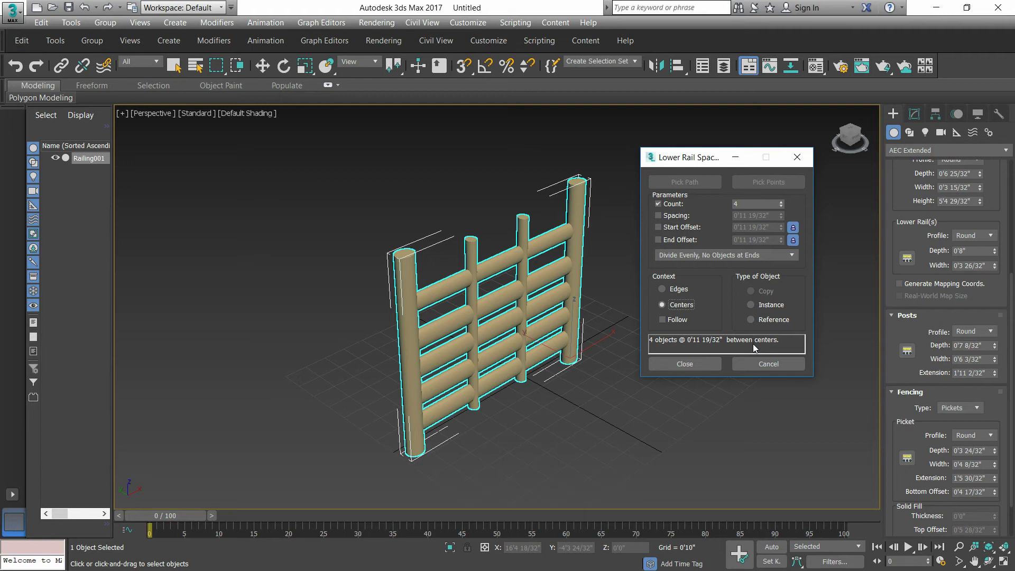
left_click(692, 365)
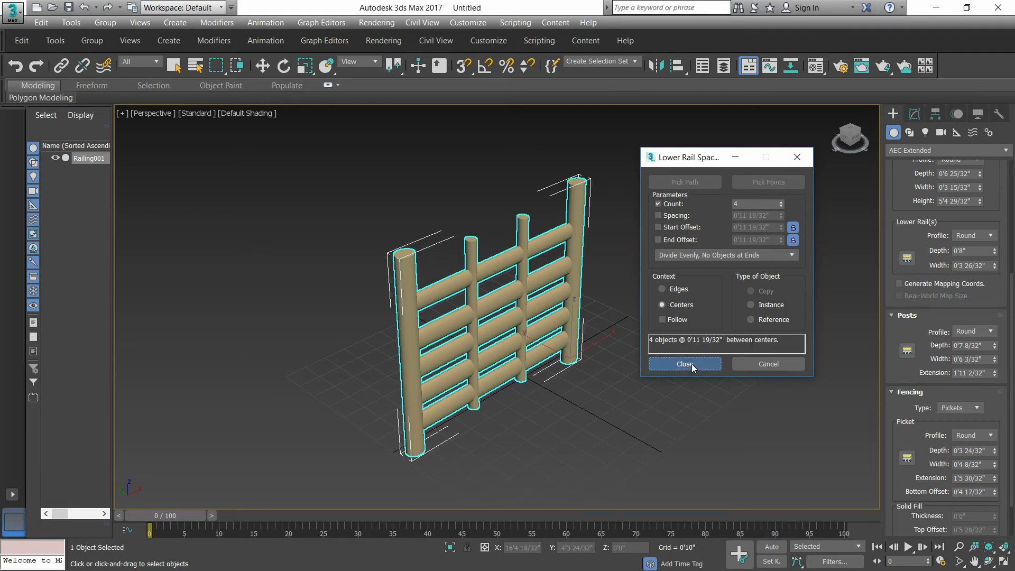
Set the post count to three in Post Spacing.
left_click(907, 352)
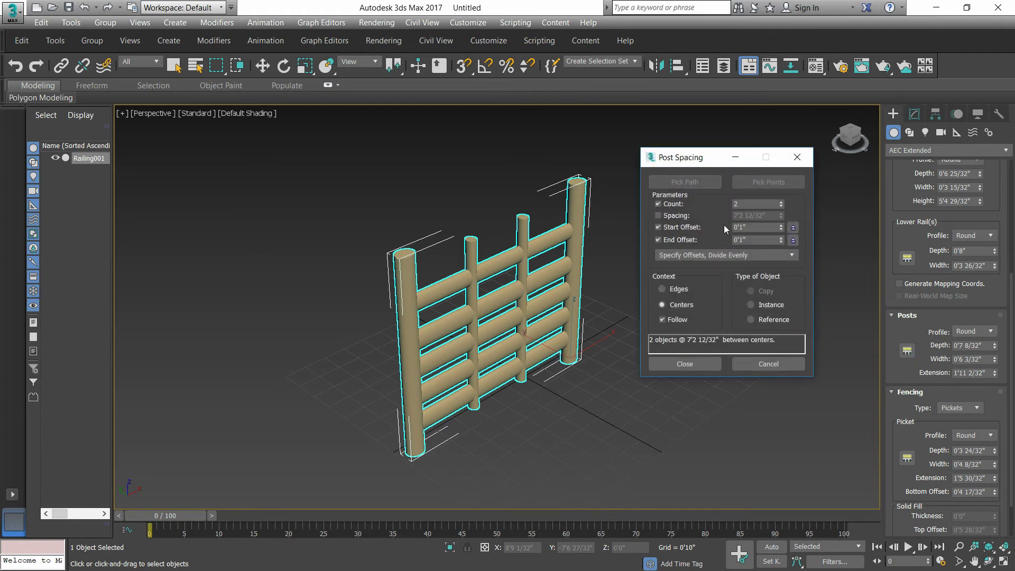
left_click(780, 205)
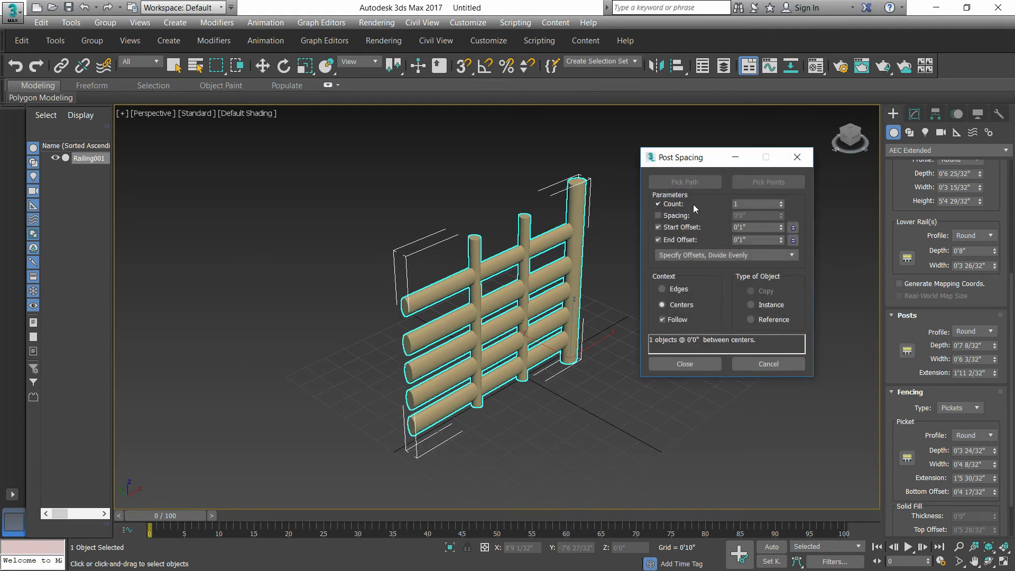
left_click(798, 157)
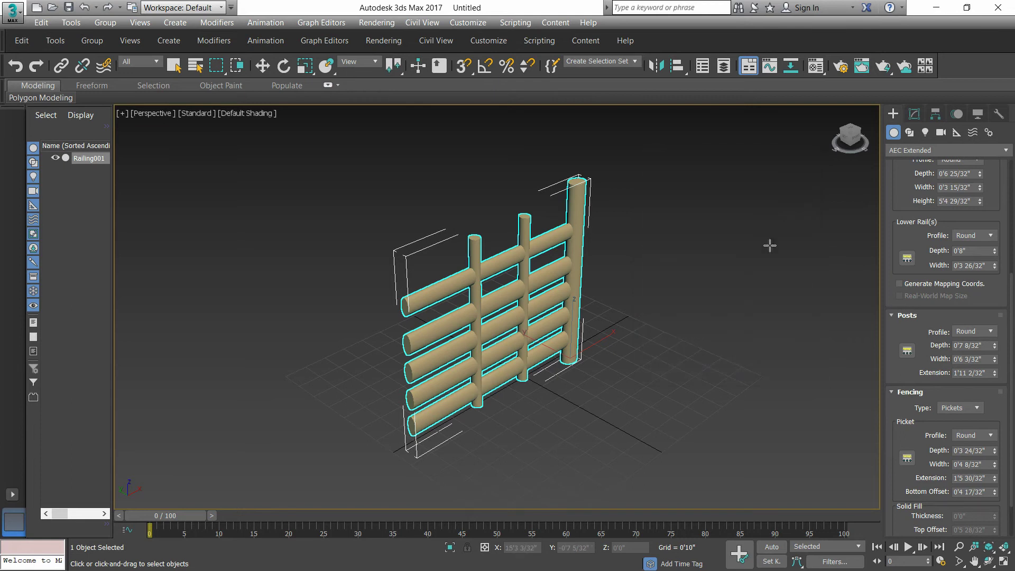
left_click(906, 351)
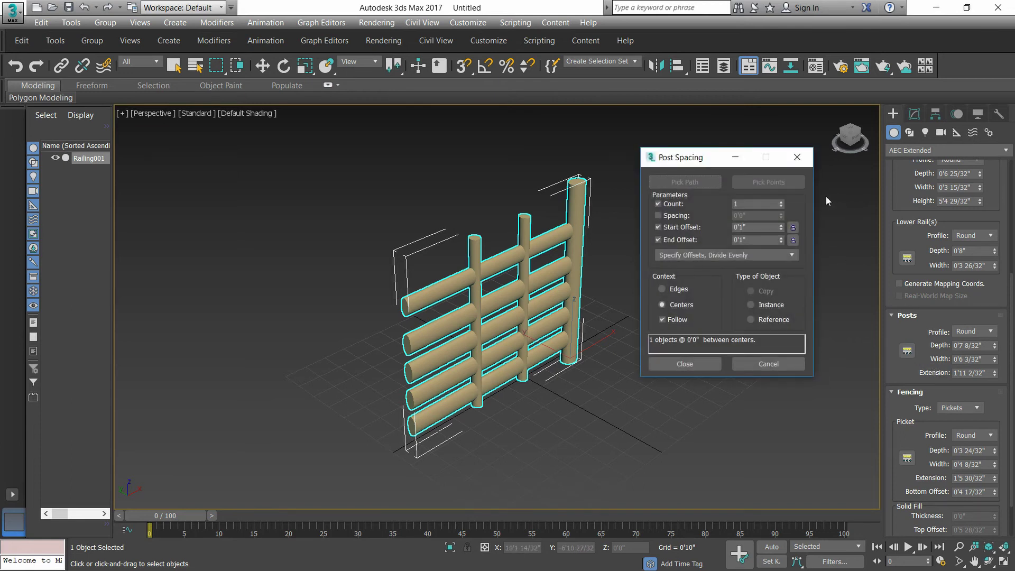
left_click(780, 202)
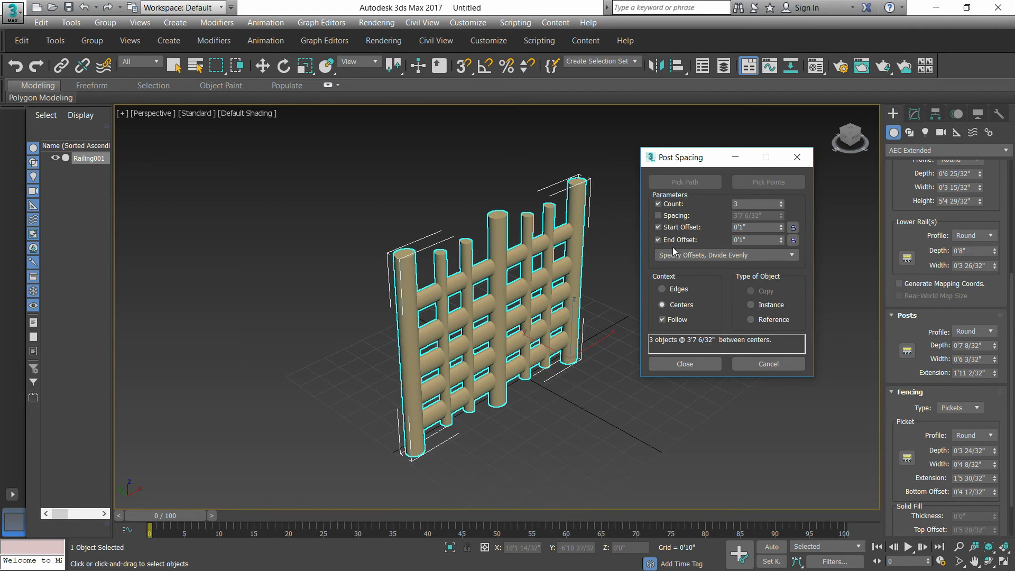
Give the posts start and end offsets and measure spacing between Centers.
left_click_drag(781, 227, 777, 21)
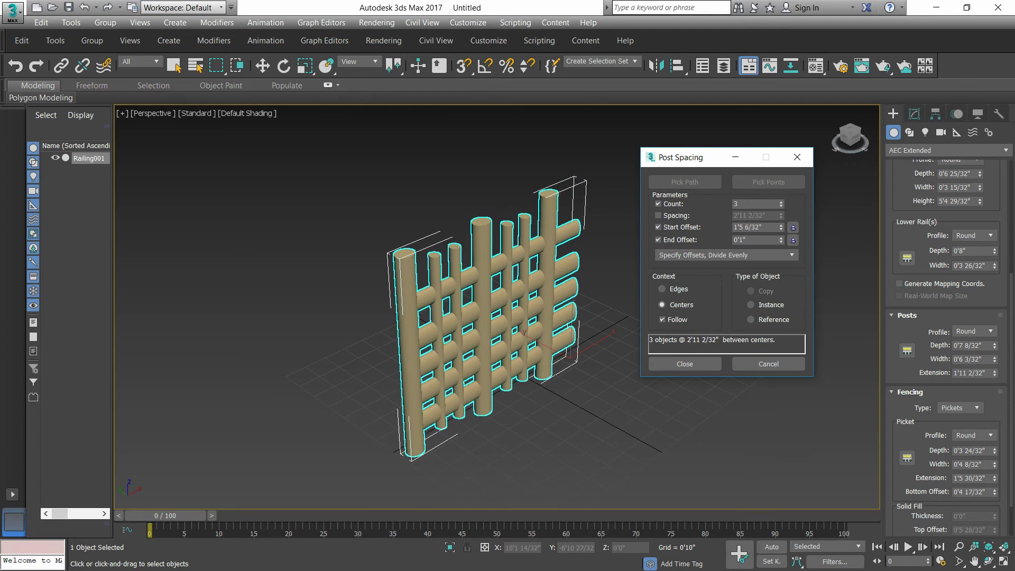
left_click_drag(782, 241, 781, 132)
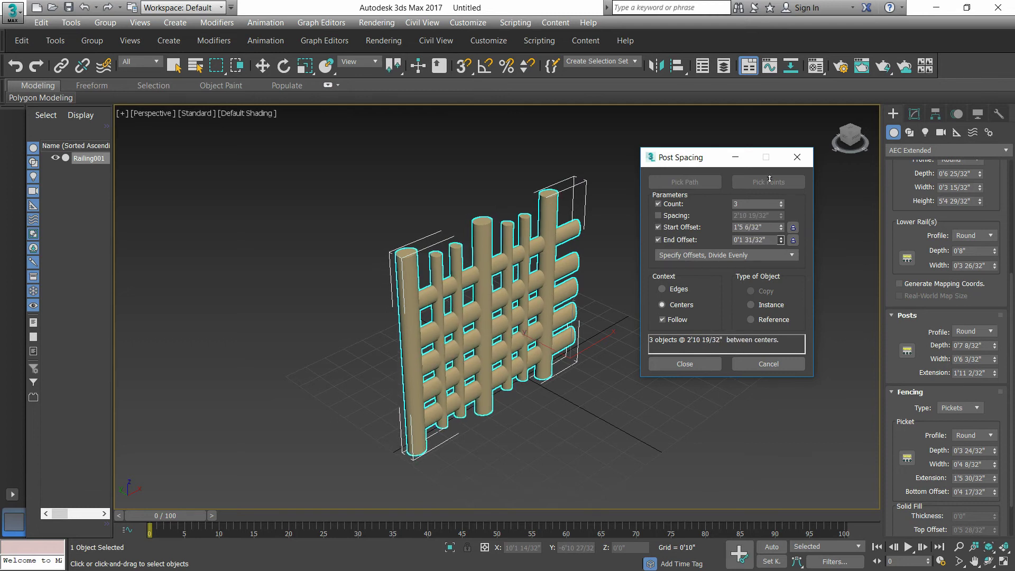
left_click_drag(781, 239, 781, 249)
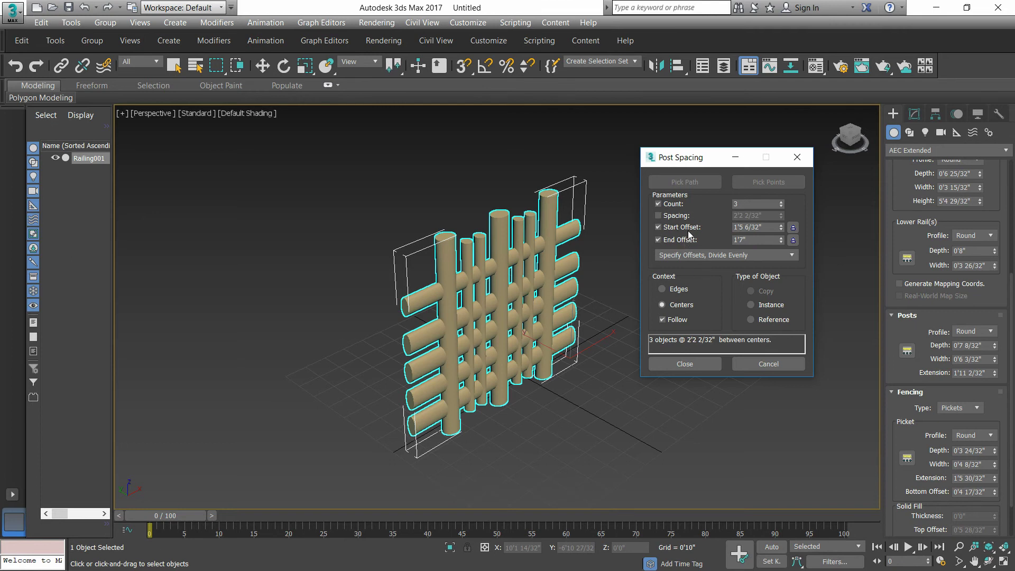
left_click(668, 290)
left_click(663, 305)
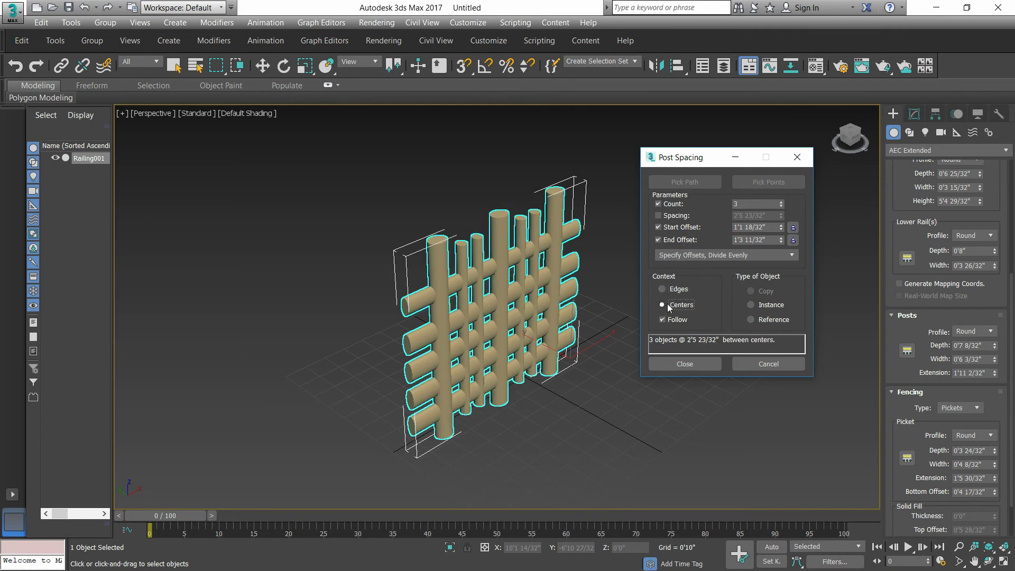
left_click(662, 289)
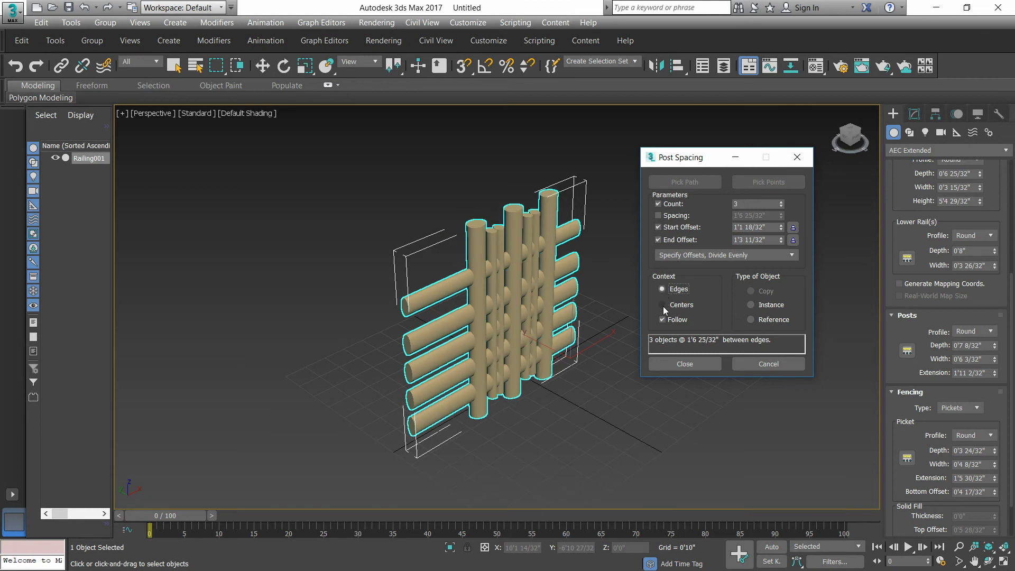
left_click(664, 306)
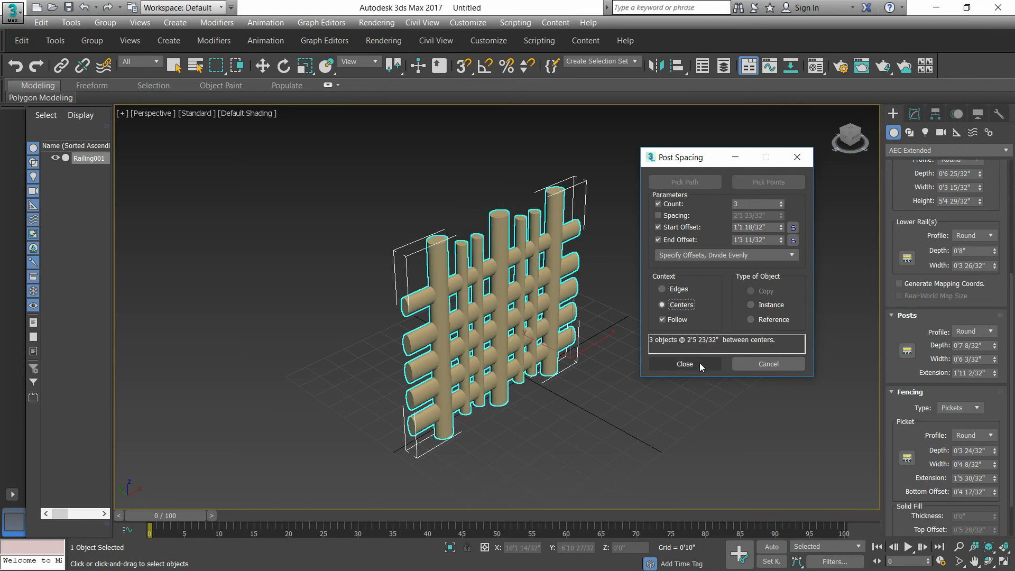
left_click(699, 363)
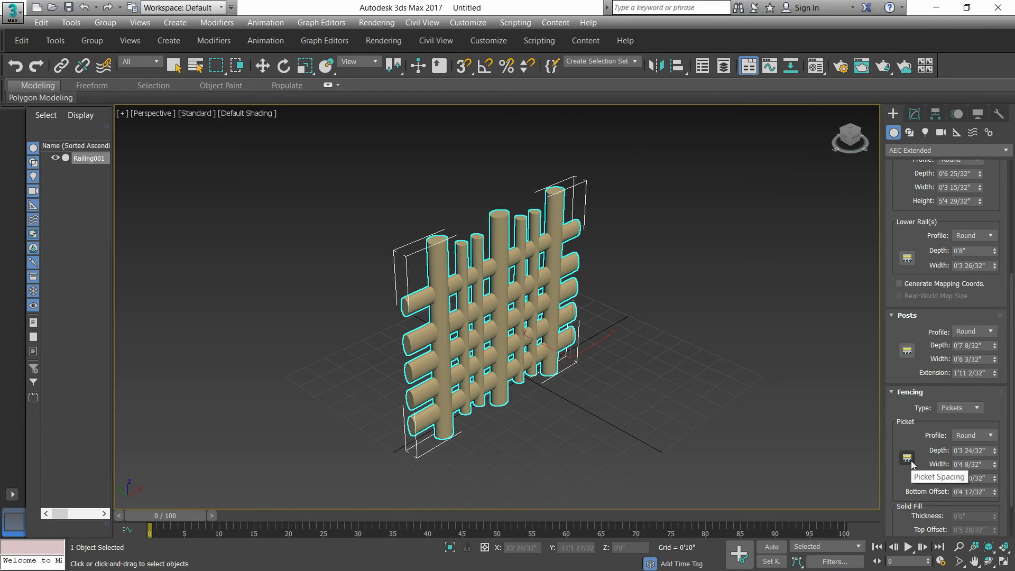
Set three pickets spaced by Edges, 0'1 27/32" apart.
left_click(906, 462)
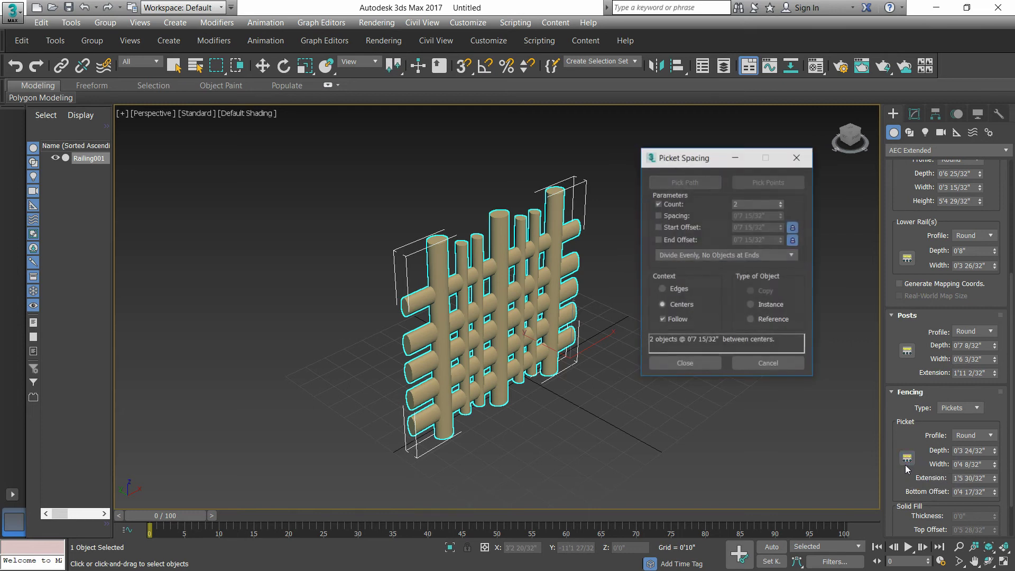
left_click(782, 202)
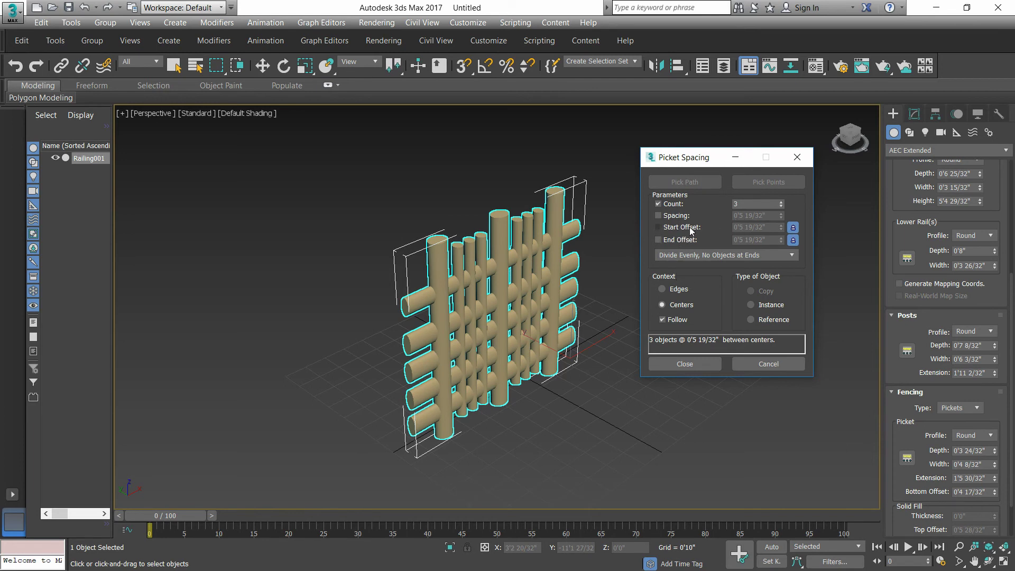
left_click(666, 289)
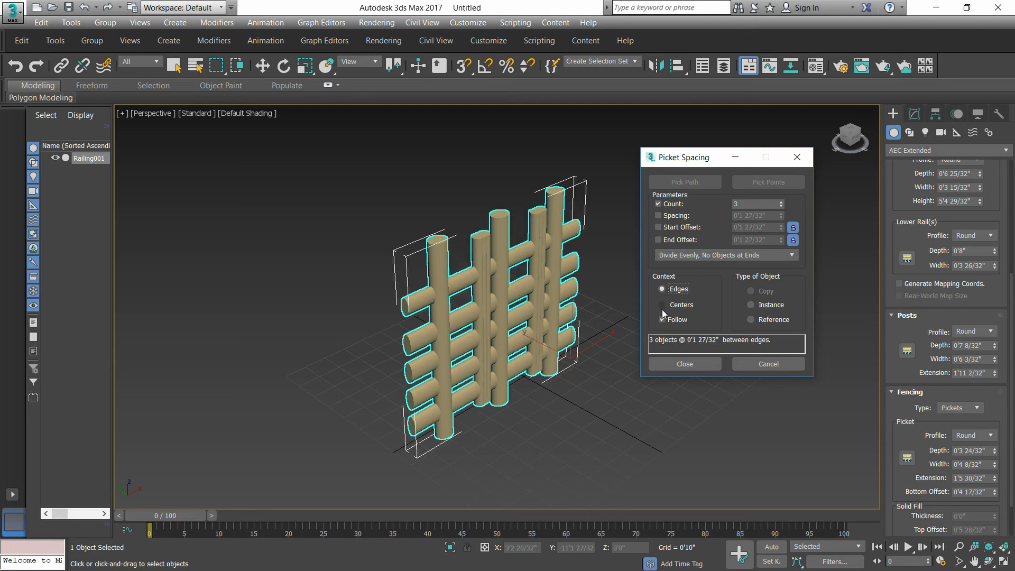
left_click(662, 308)
left_click(666, 289)
left_click(702, 365)
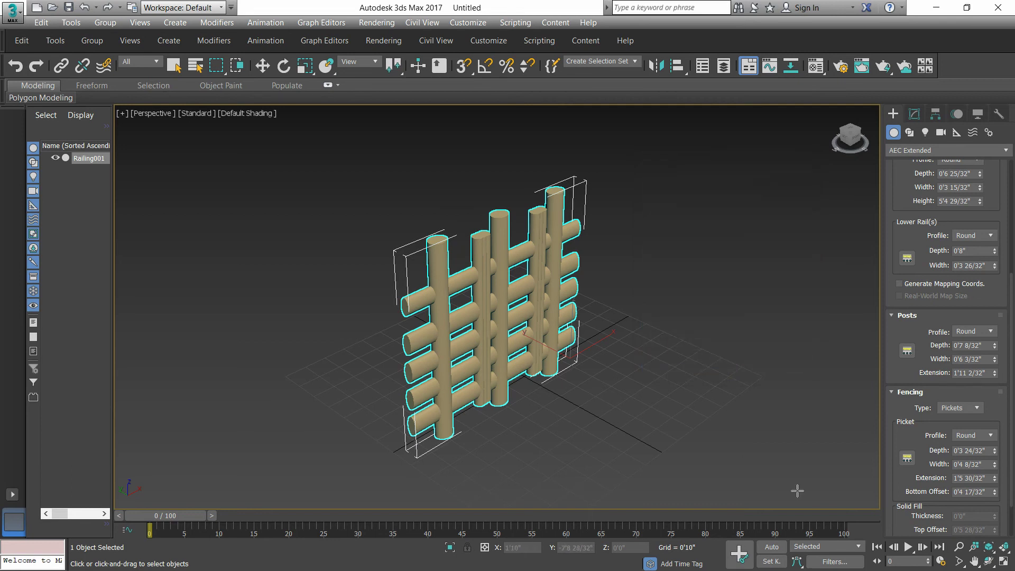
Draw a rectangle spline about 7'3" by 8'6" beside the railing.
middle_click_drag(661, 405, 659, 405, "alt")
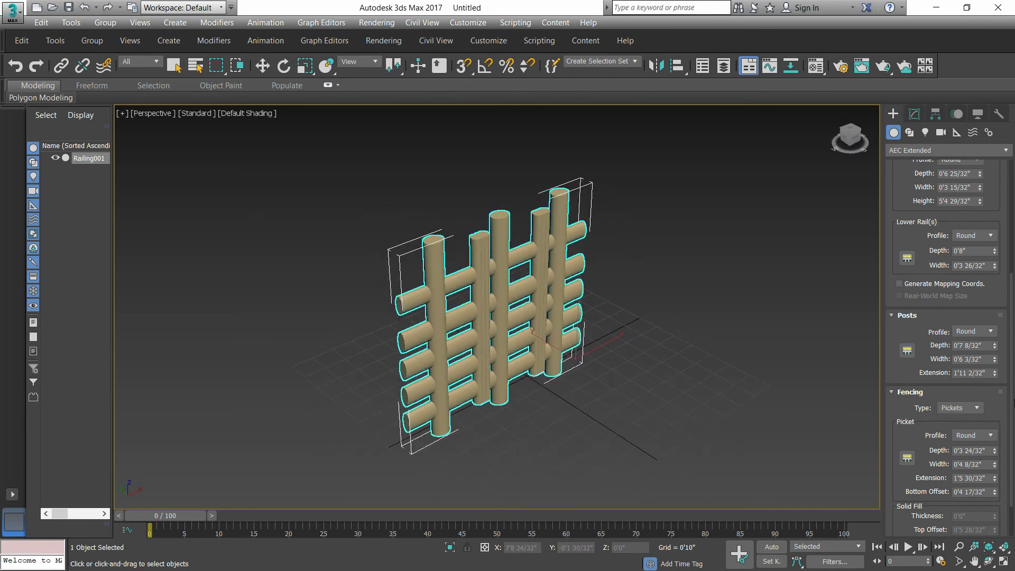
scroll(1010, 401, "up", 5)
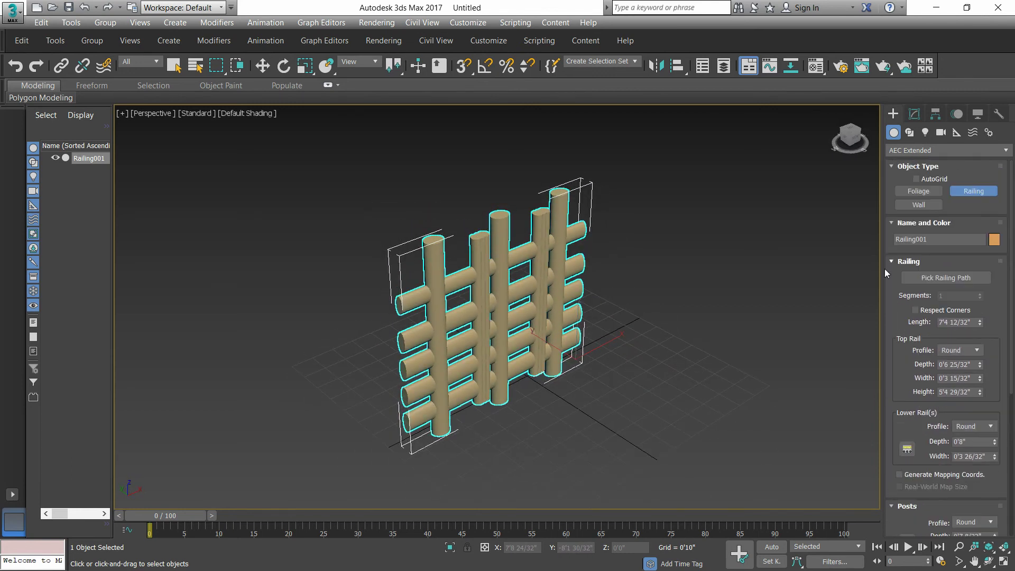
middle_click_drag(592, 317, 391, 315)
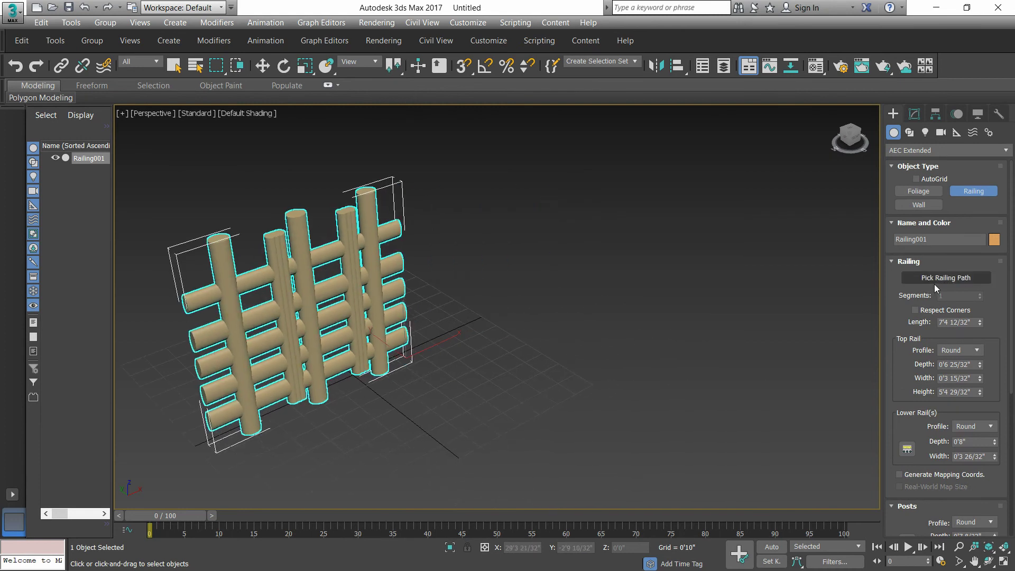
left_click(906, 150)
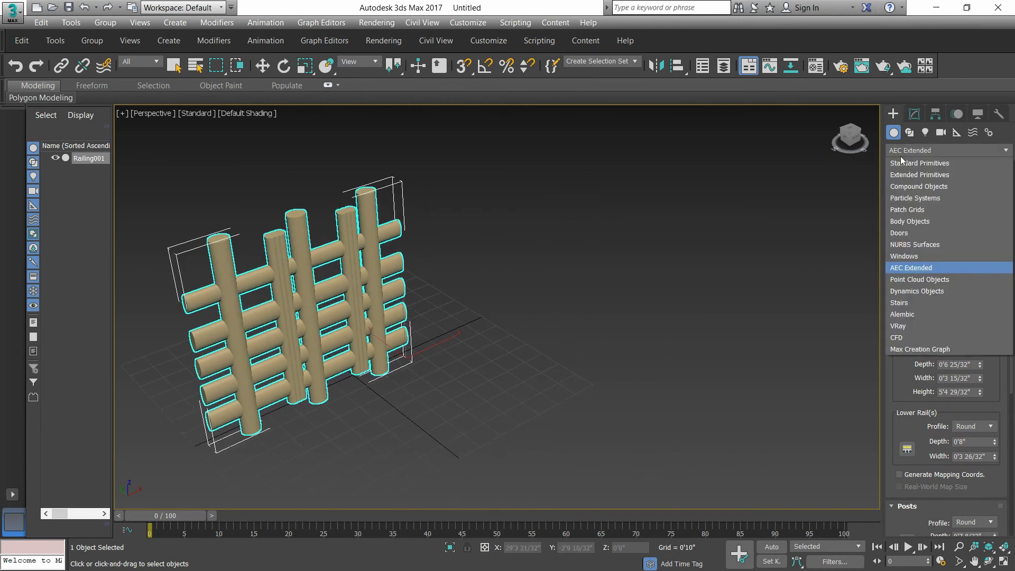
left_click(900, 161)
left_click(909, 133)
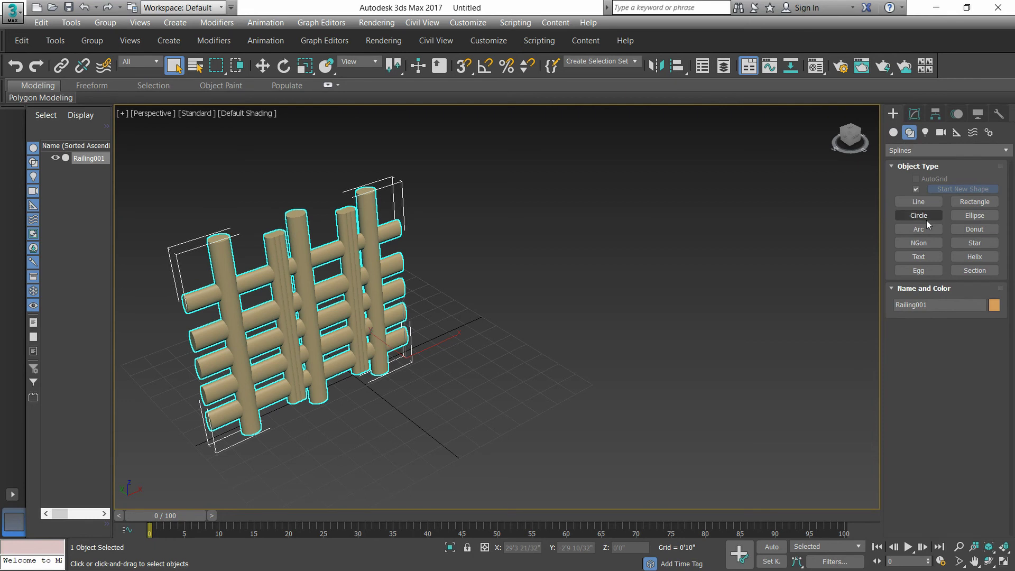
left_click(974, 202)
left_click_drag(657, 267, 654, 437)
middle_click_drag(635, 336, 540, 286)
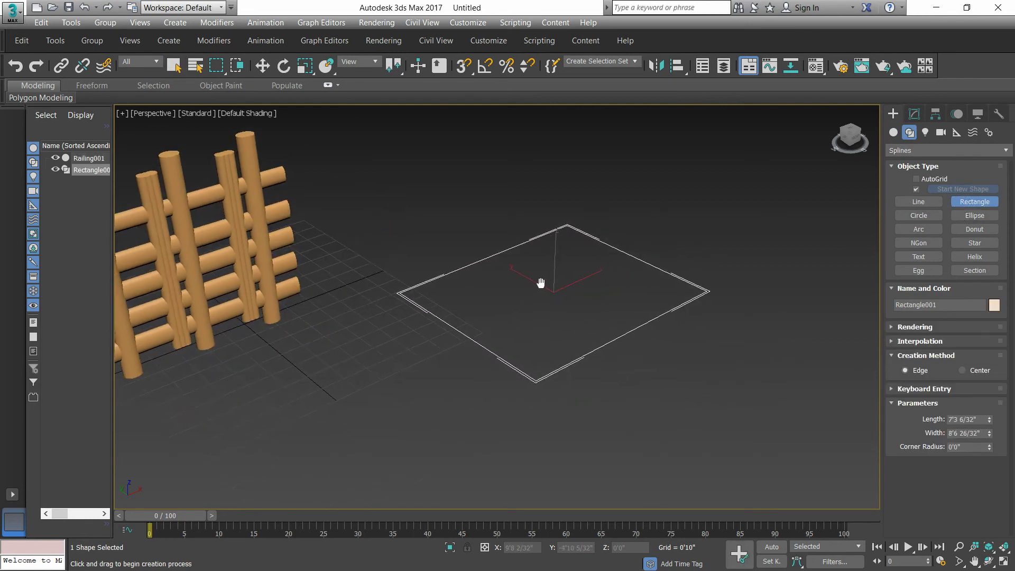
Return to Geometry creation and select Rectangle001.
scroll(539, 286, "up", 1)
left_click(905, 150)
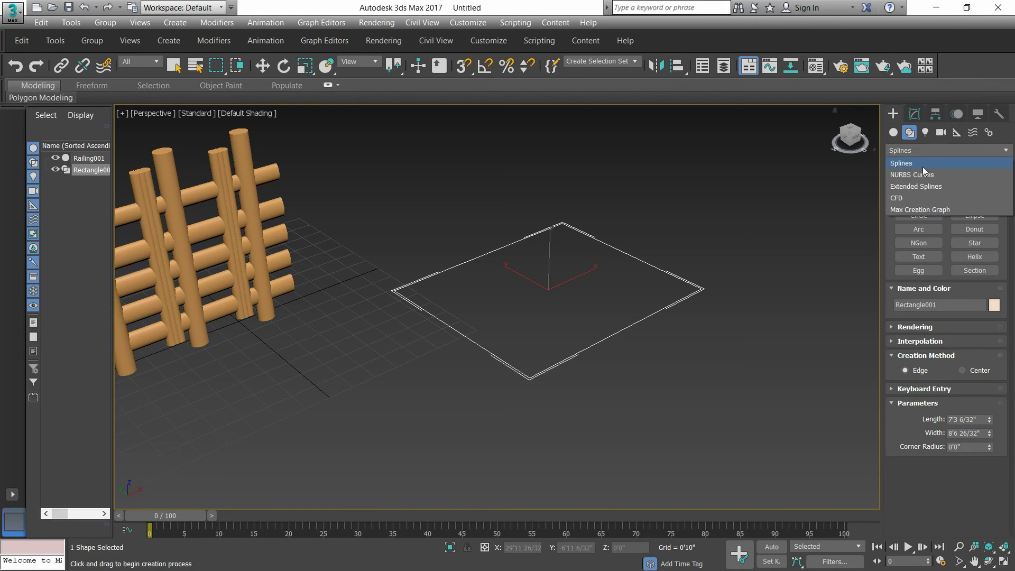
left_click(894, 129)
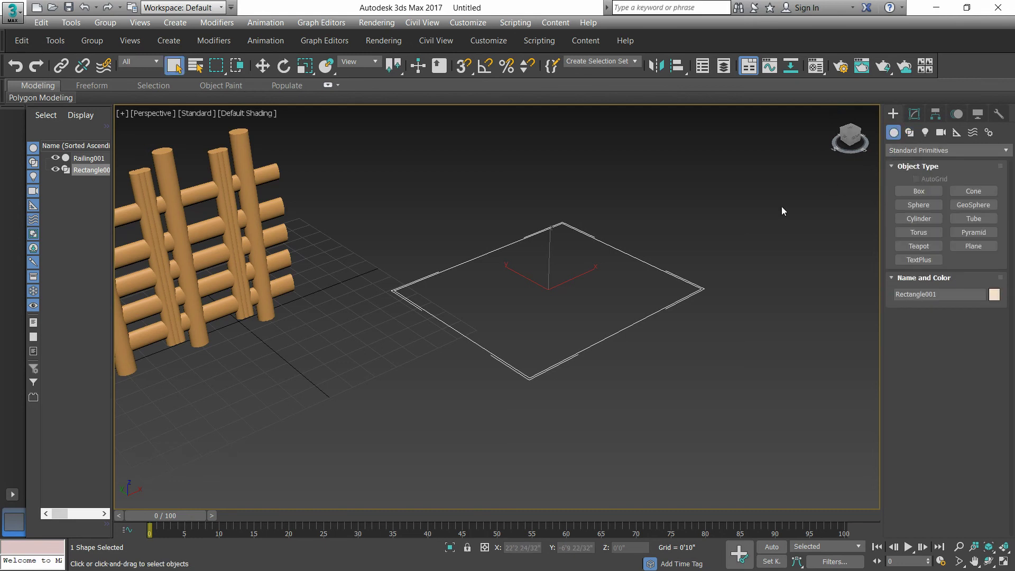
left_click(684, 265)
left_click(665, 308)
Create Railing002 from AEC Extended, picking Rectangle001 as its railing path.
middle_click_drag(658, 307, 762, 347)
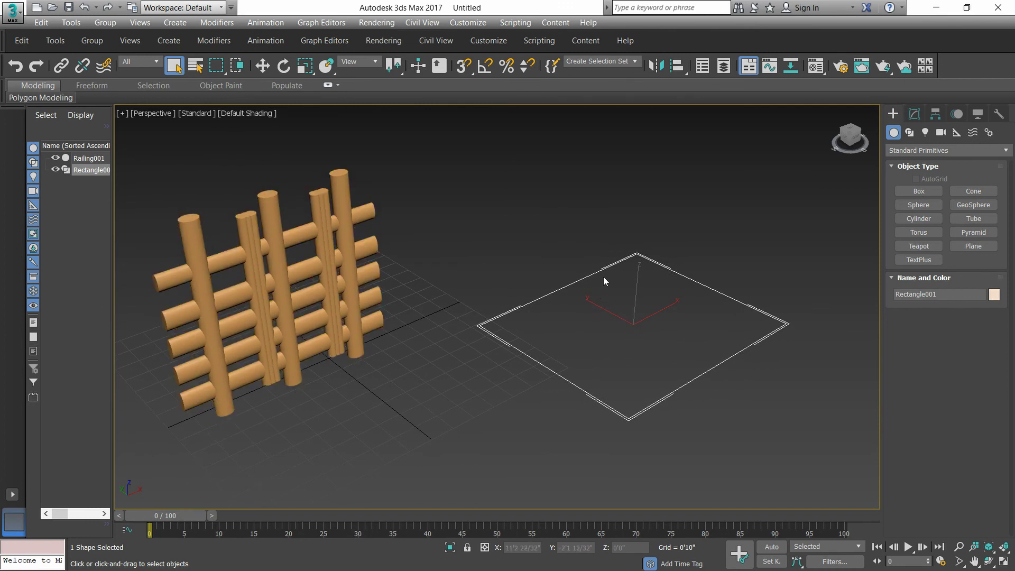
left_click(900, 151)
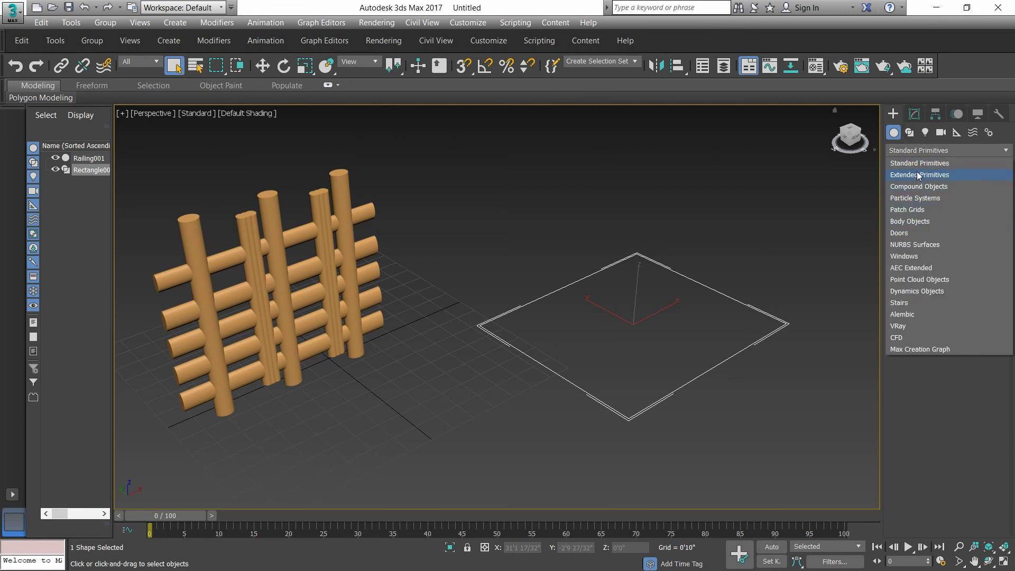
left_click(902, 267)
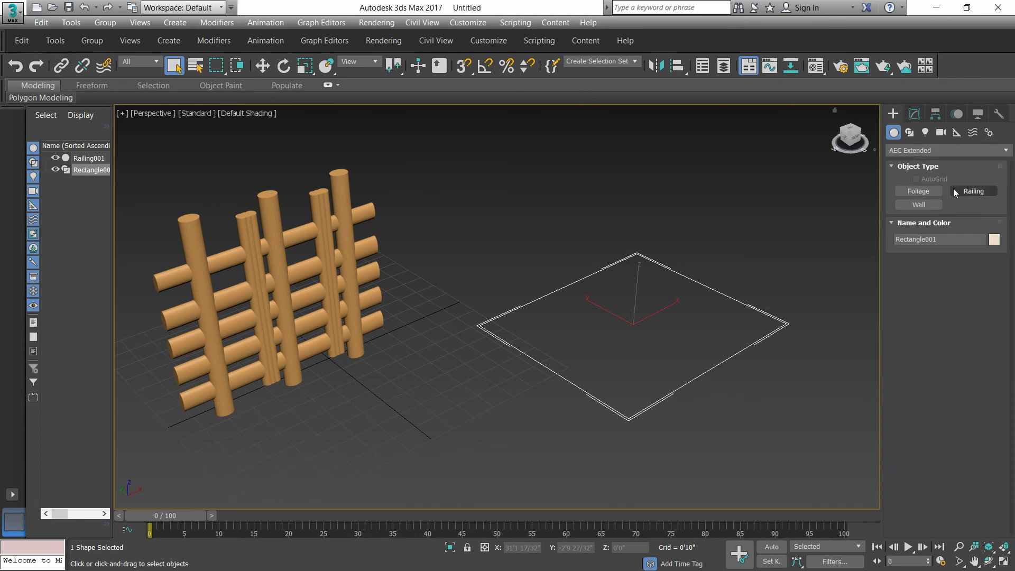
left_click(969, 192)
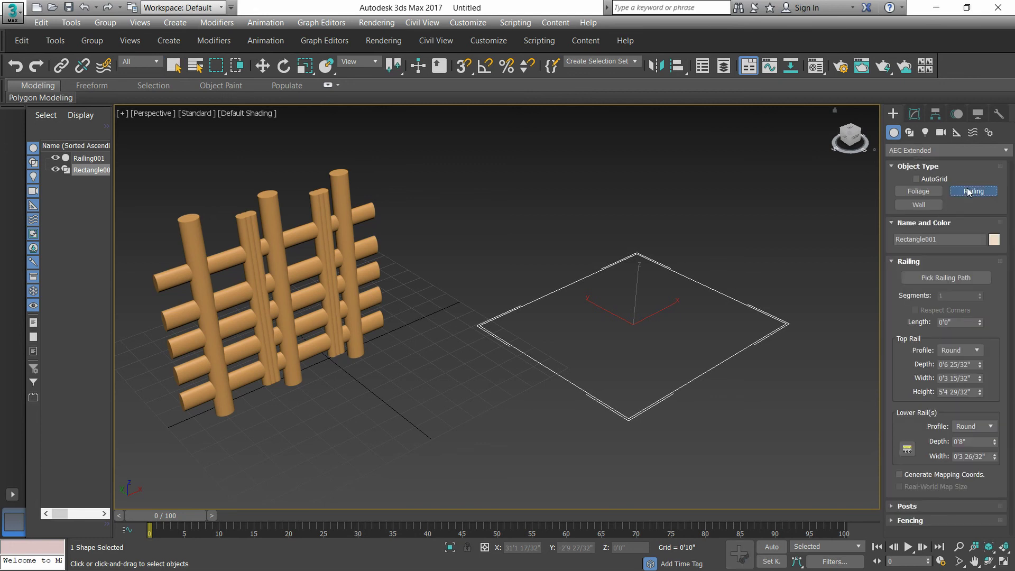
left_click(944, 275)
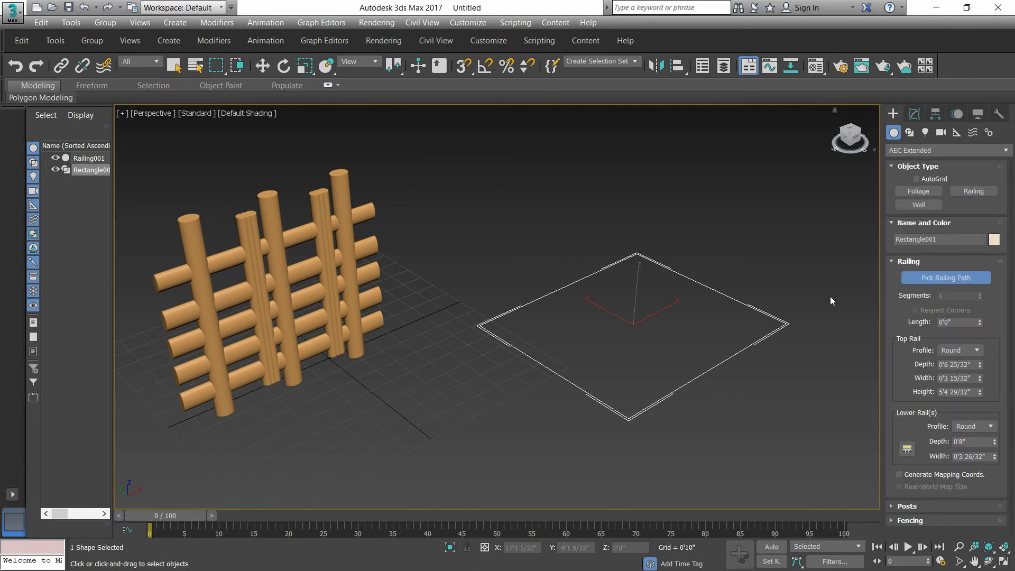
left_click(643, 410)
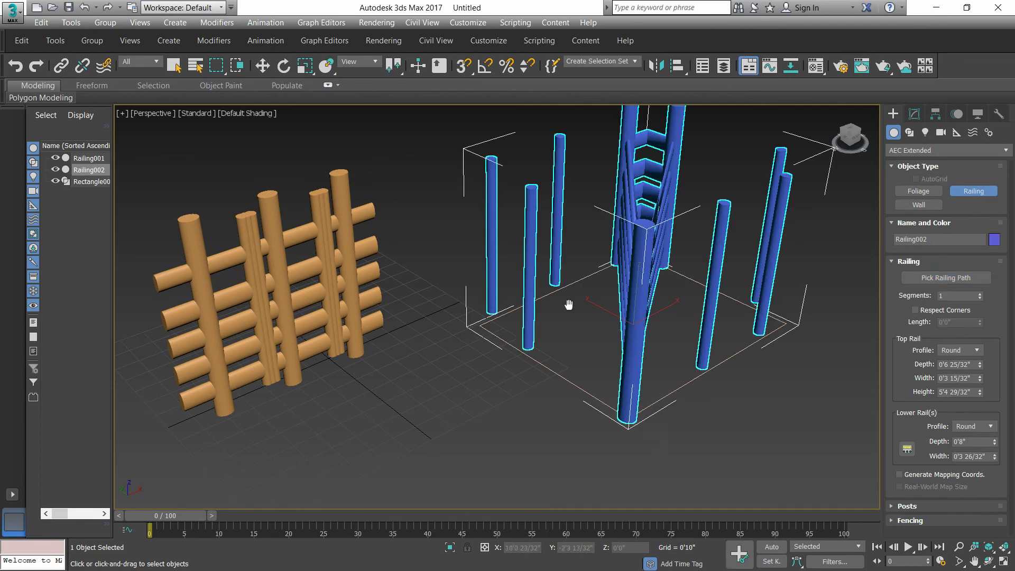
scroll(531, 344, "down", 3)
middle_click_drag(540, 347, 555, 307)
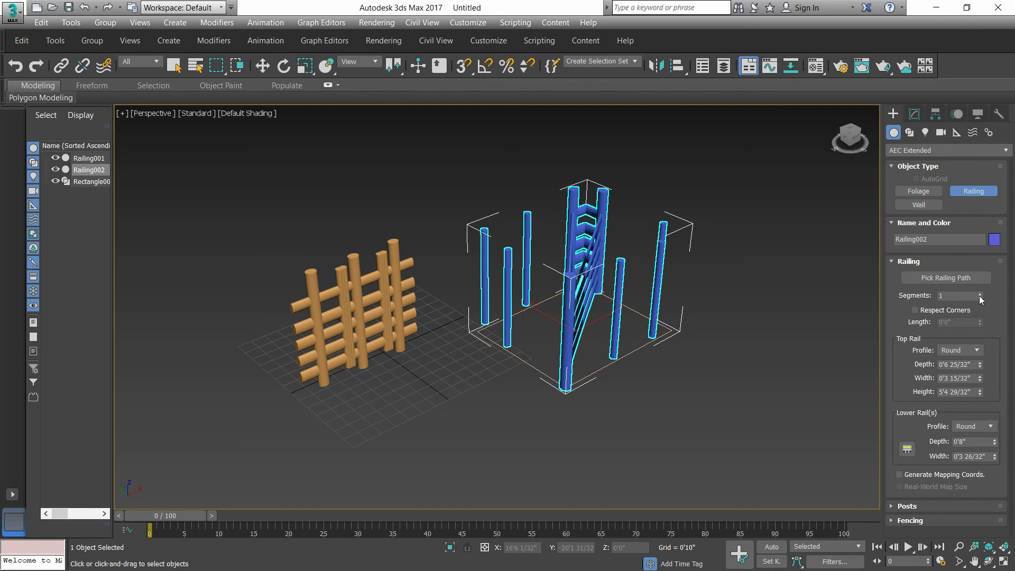
Set Railing002 to 3 segments and turn on Respect Corners.
left_click(979, 294)
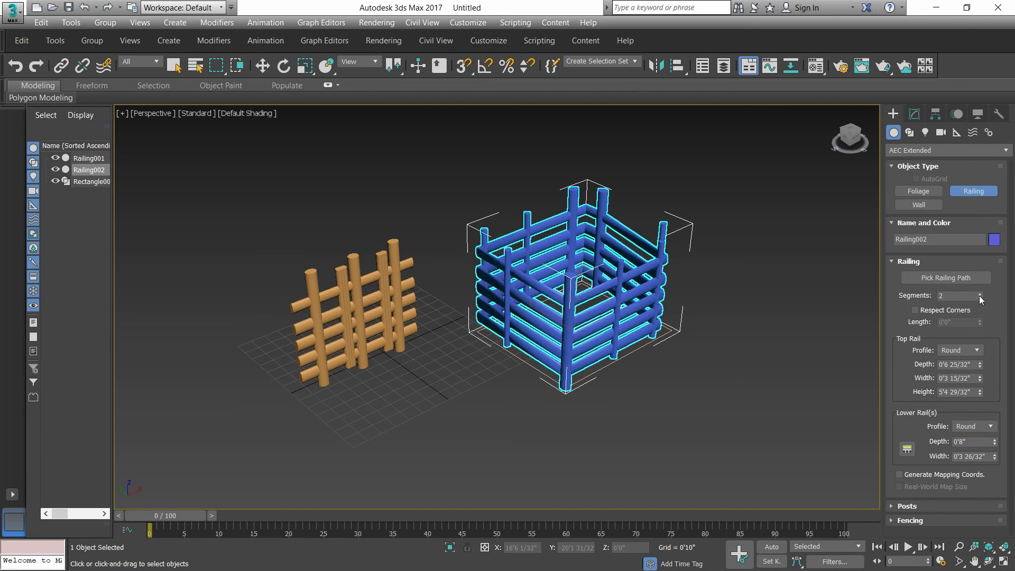
left_click(979, 294)
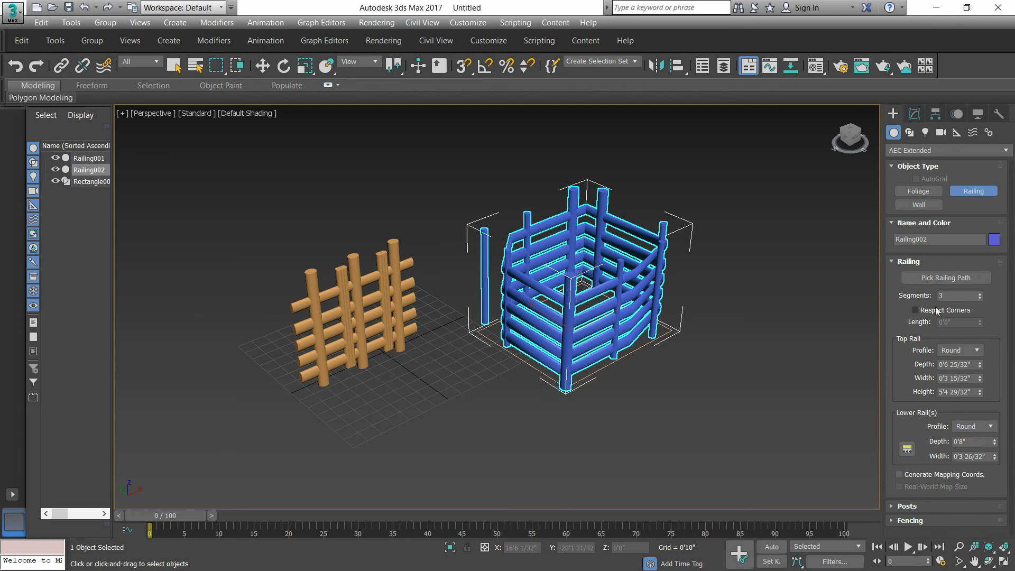
left_click(913, 310)
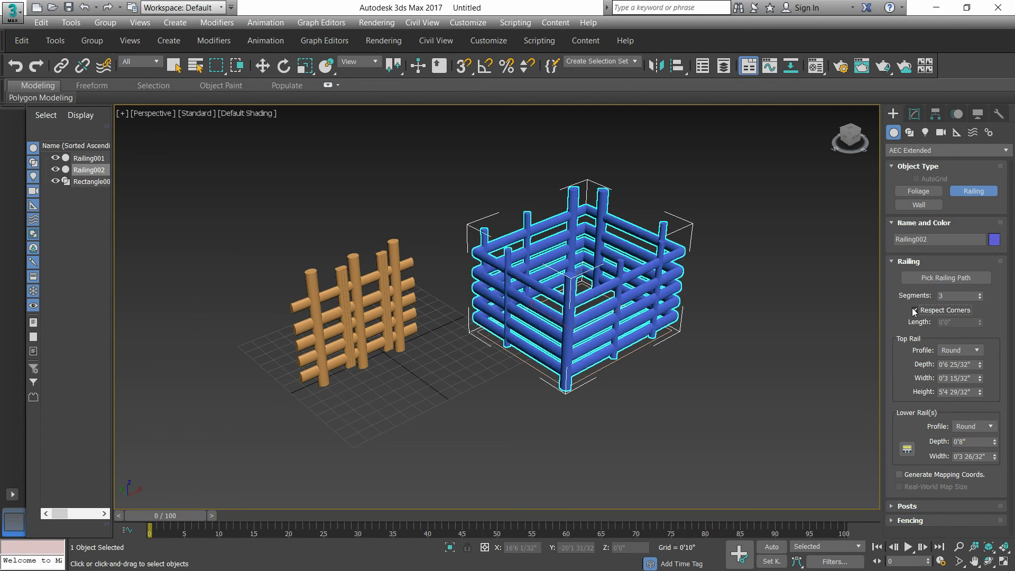